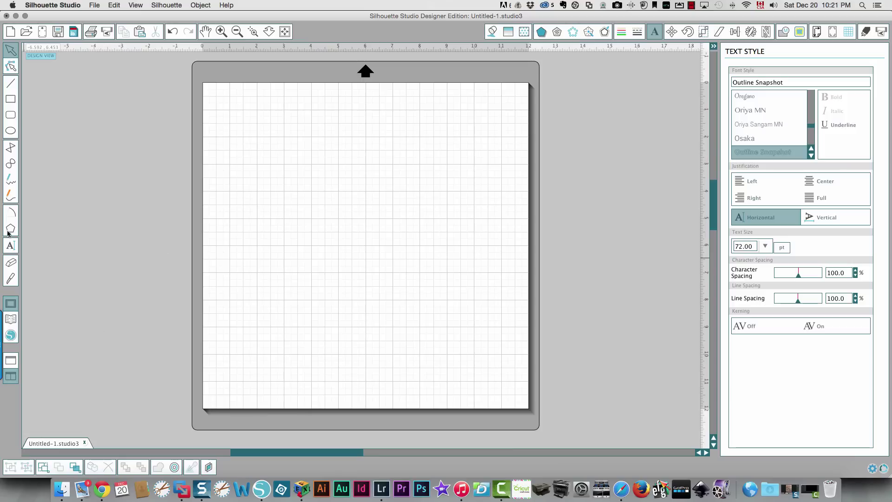
Step: Add the text "CoLourFuL" in the Outline Snapshot font to the upper part of the page
left_click(6, 247)
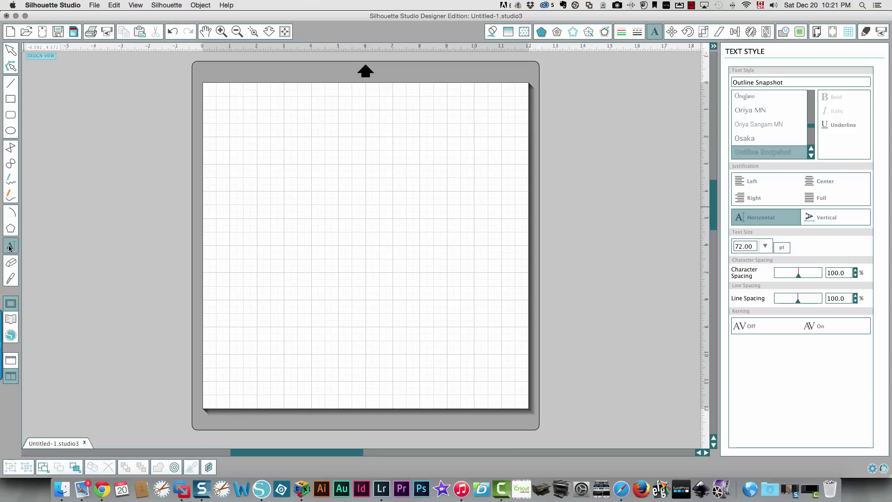
left_click(276, 182)
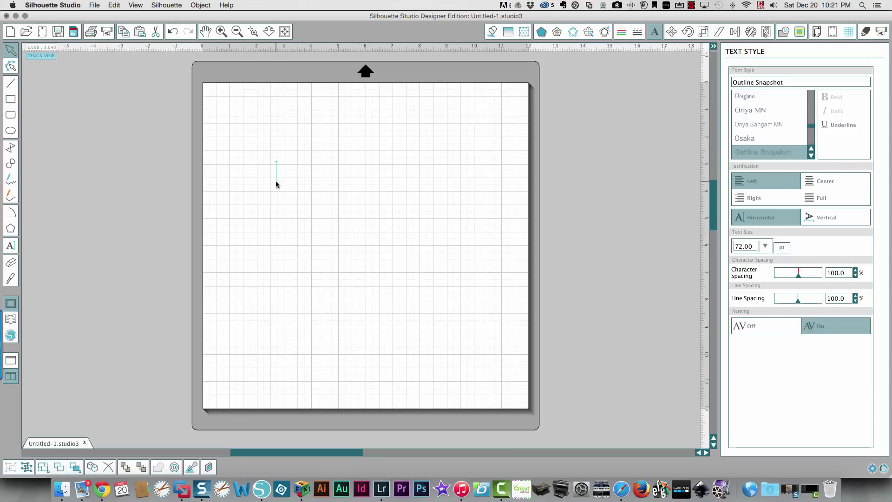
type("C")
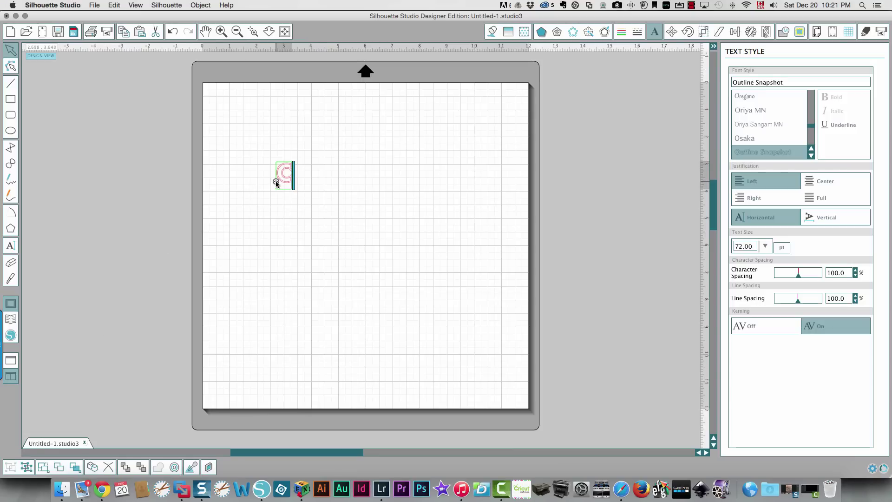
type("oLourFul")
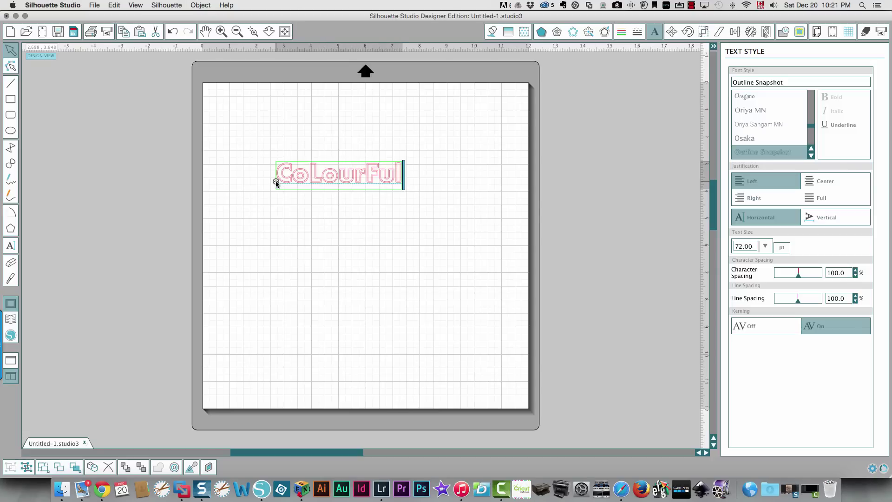
key("BackSpace")
type("L")
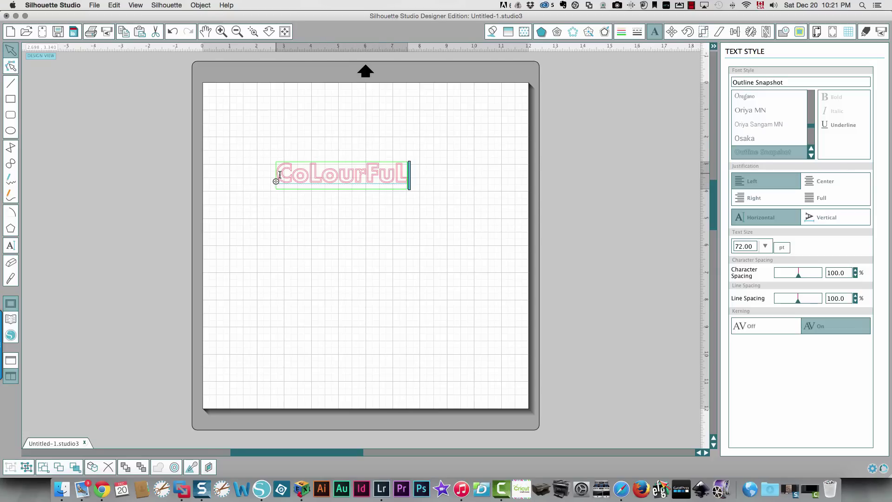
scroll(285, 177, "up", 1)
scroll(287, 191, "up", 2)
left_click(292, 210)
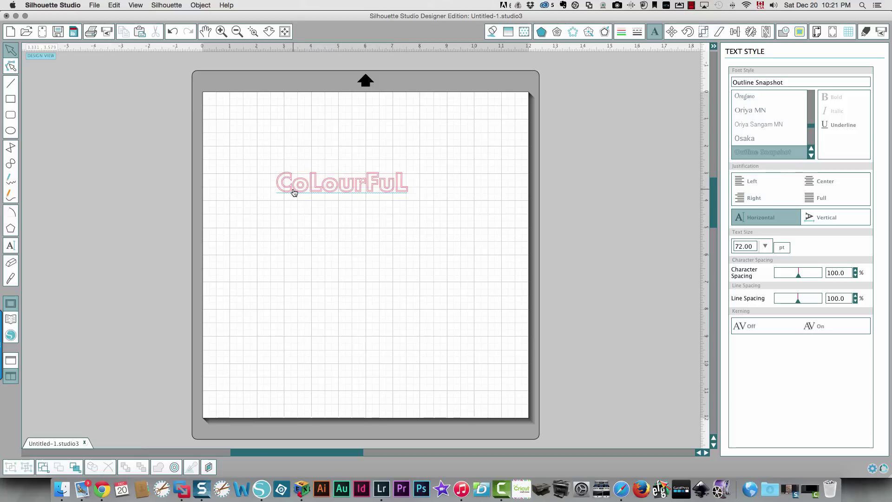
Step: Move the CoLourFuL text nearer the page's upper-left corner and enlarge it proportionally to about 6.1 in wide
left_click_drag(294, 192, 256, 152)
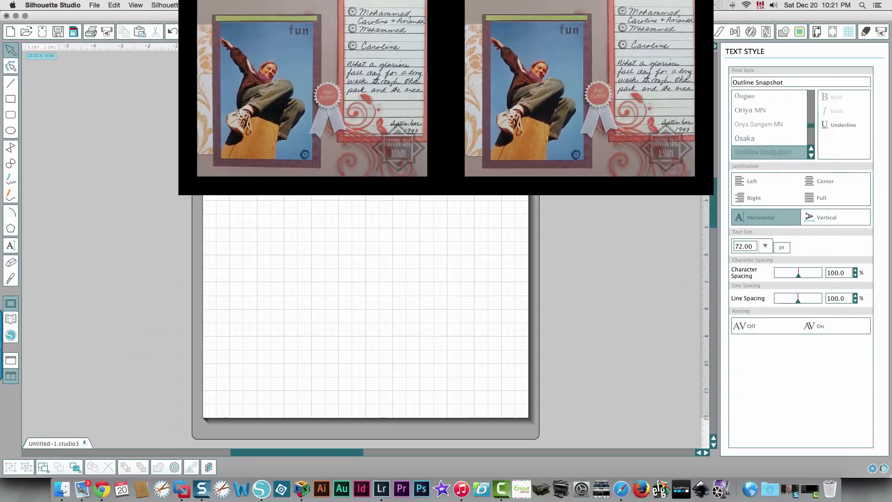
left_click(290, 151)
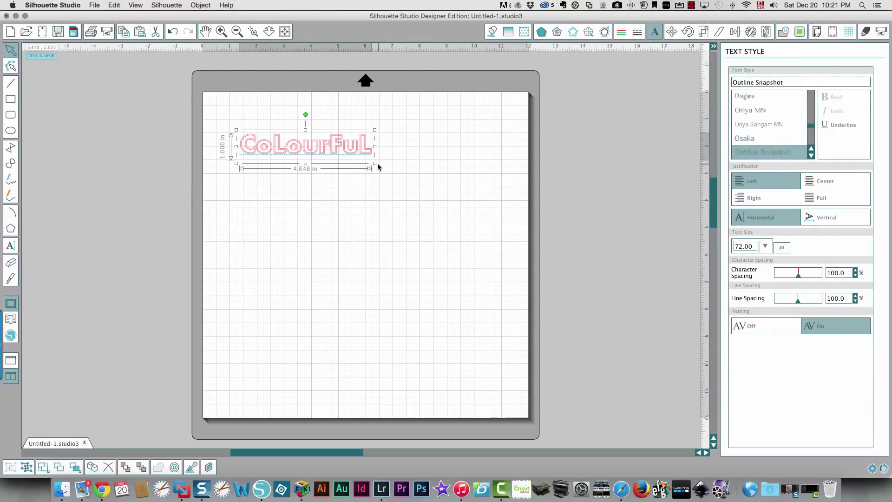
left_click_drag(384, 166, 408, 173)
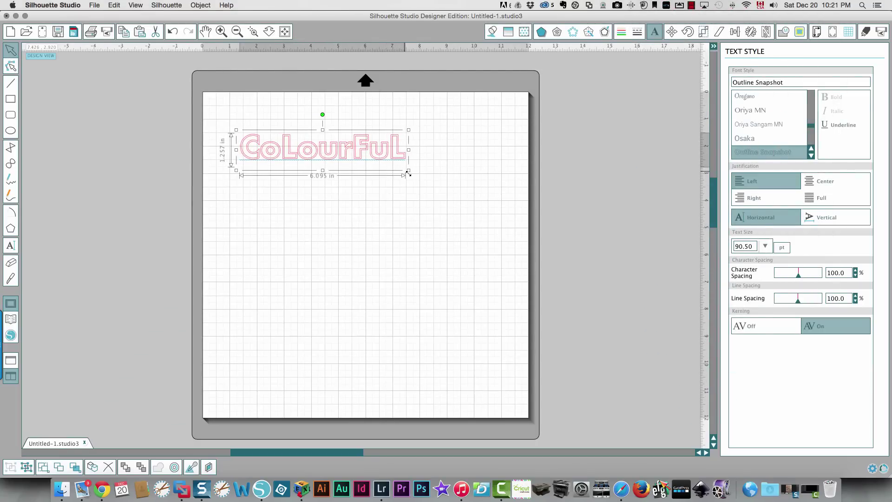
Step: Ungroup the CoLourFuL text and move the separate letters together so that neighbouring letters overlap
right_click(346, 156)
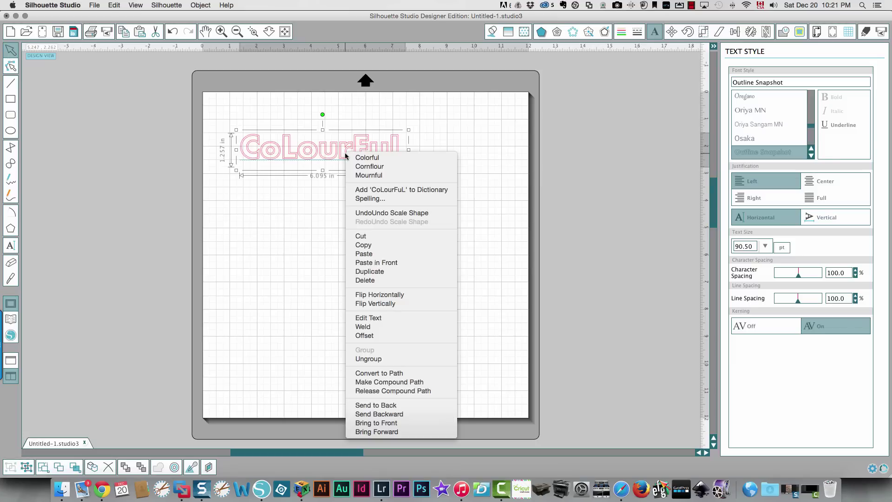
left_click(406, 358)
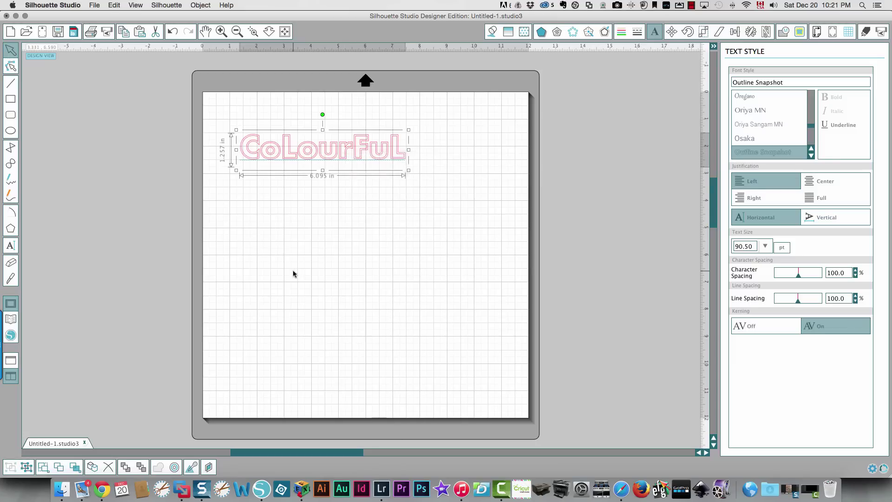
left_click(274, 211)
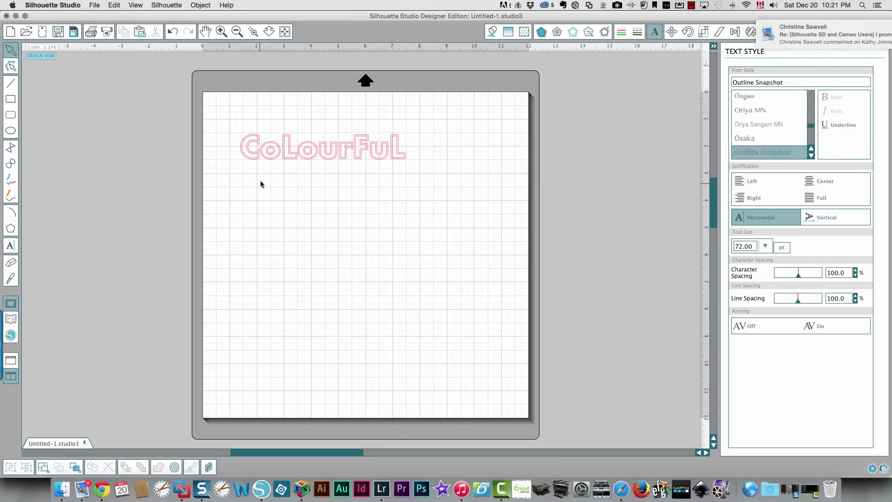
left_click_drag(271, 160, 332, 164)
left_click_drag(392, 158, 350, 163)
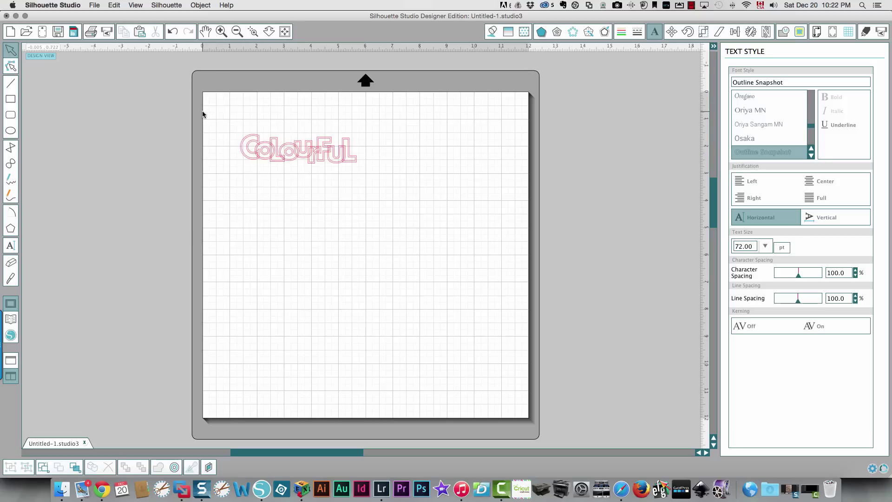
Step: Reposition the first o slightly lower against the C and set the first L so it overlaps that o
left_click(259, 31)
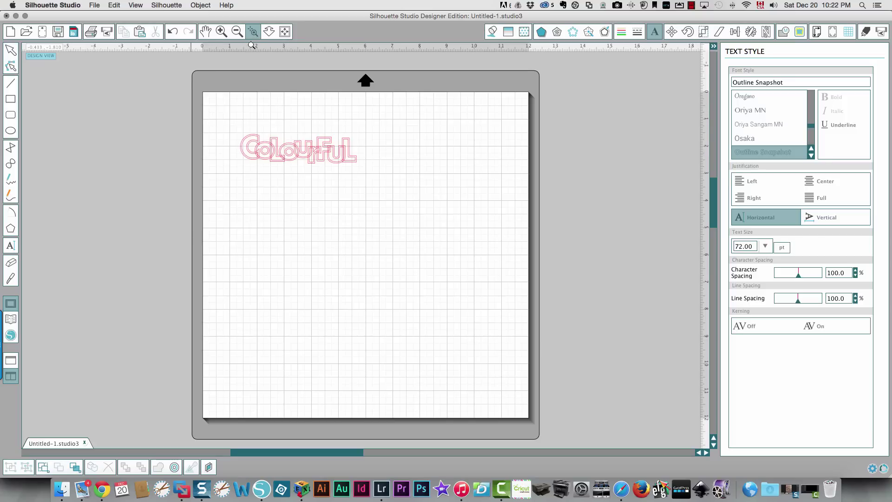
left_click(258, 155)
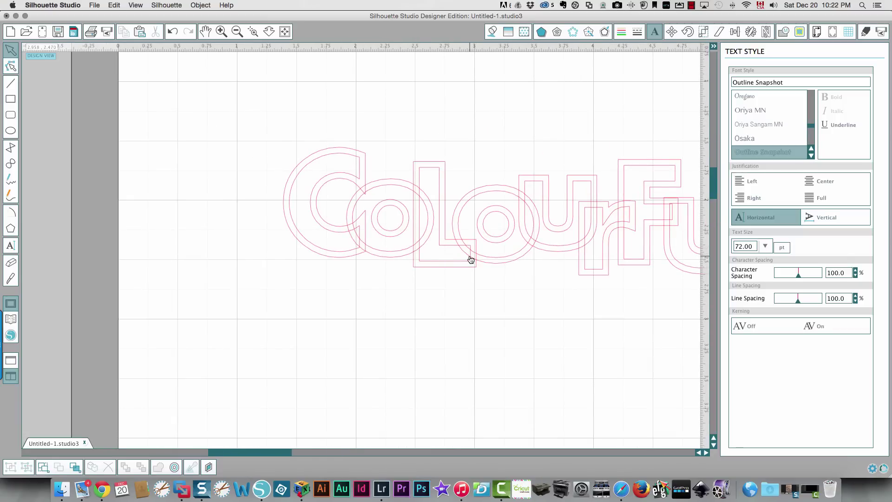
scroll(303, 241, "right", 5)
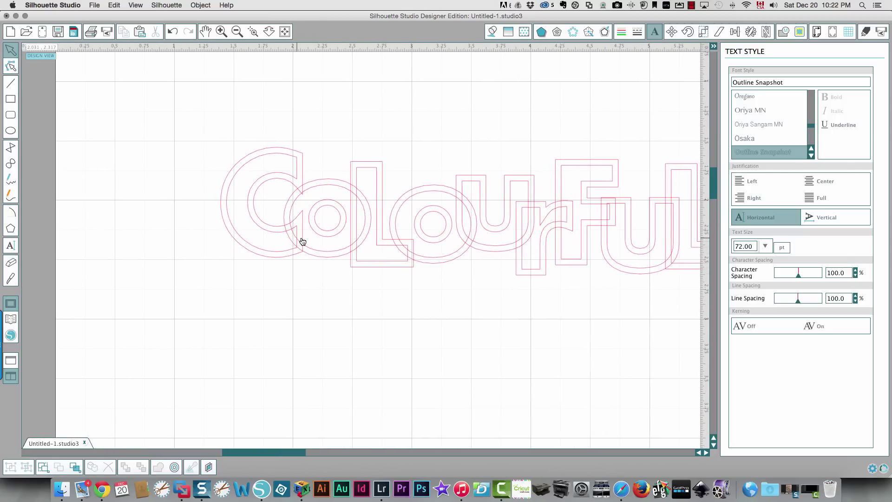
scroll(302, 241, "right", 2)
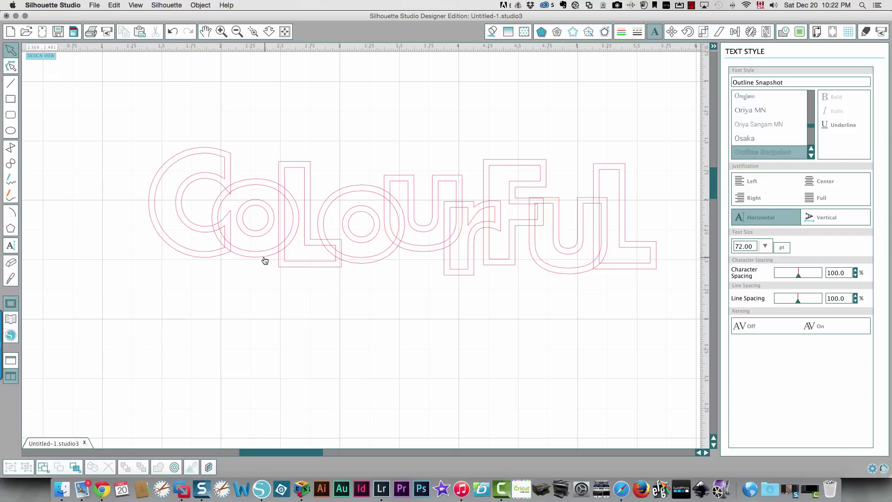
left_click_drag(294, 267, 338, 266)
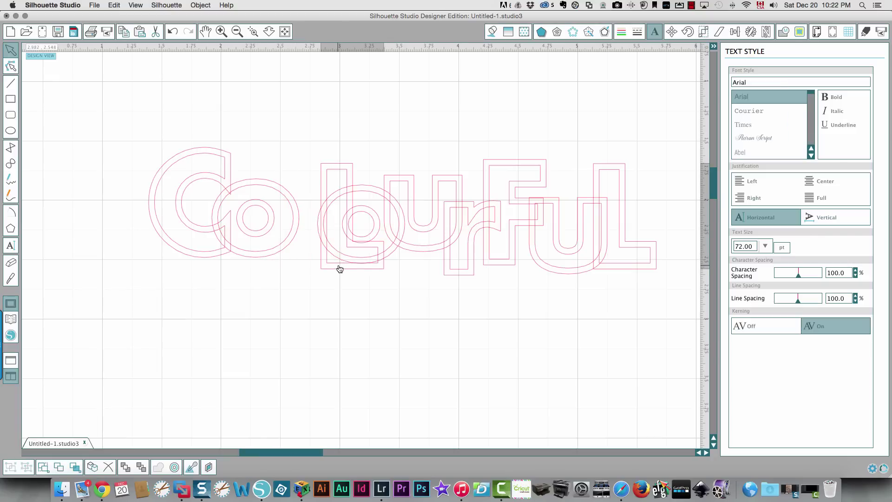
left_click(270, 255)
left_click_drag(270, 255, 277, 259)
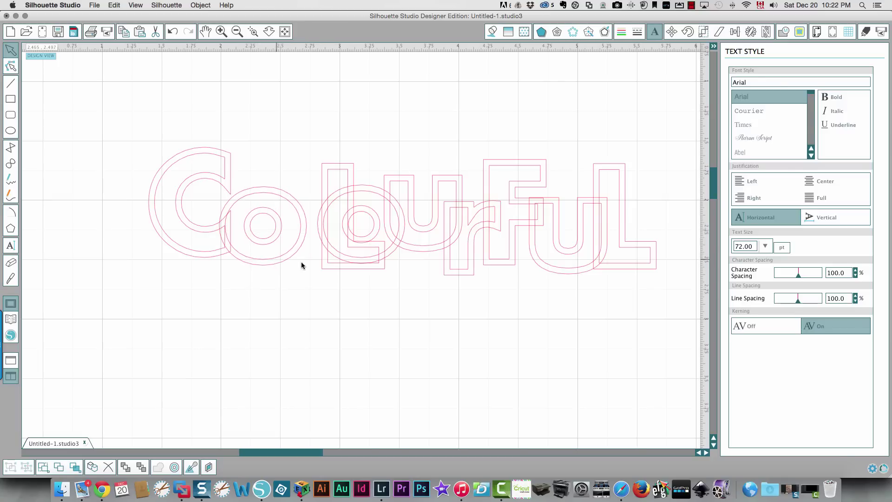
left_click(334, 267)
left_click_drag(334, 267, 299, 242)
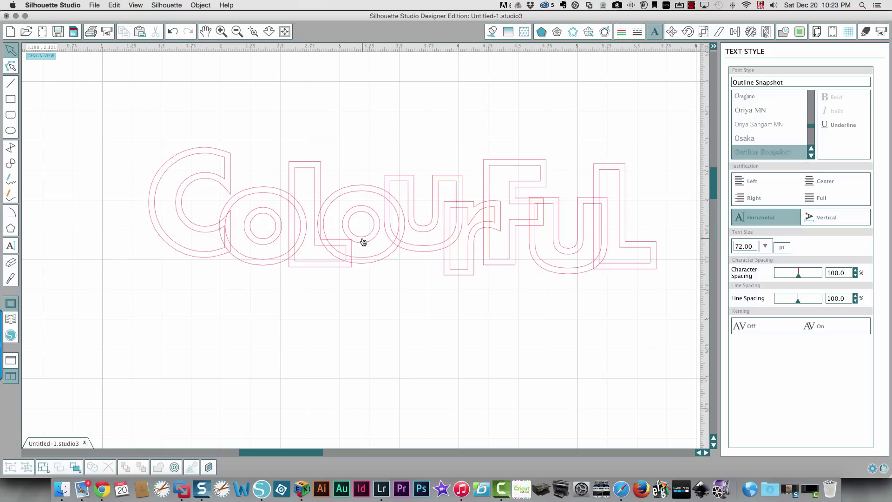
Step: Reposition the second o, the first u and the r so each slightly overlaps its preceding letter, moving the F out of the way
mouse_move(362, 243)
left_mouse_down()
mouse_move(353, 215)
mouse_move(374, 251)
mouse_move(370, 240)
left_mouse_up()
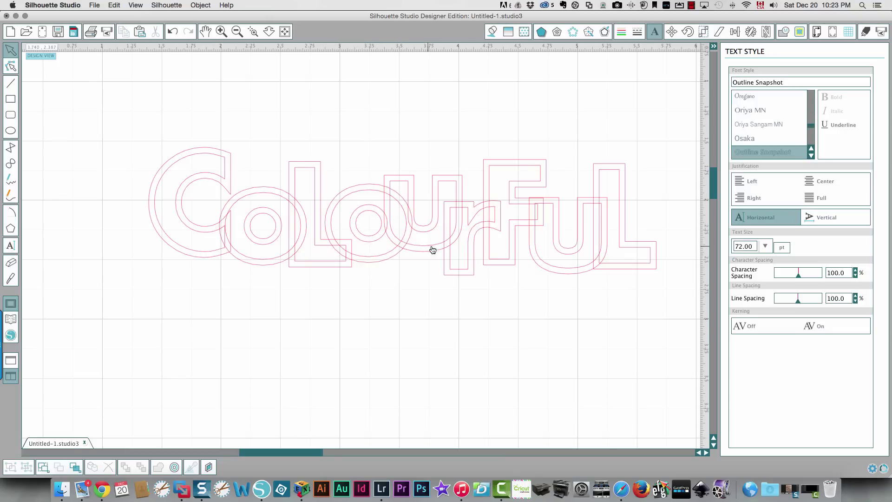
left_click(460, 257)
left_click_drag(460, 272, 550, 291)
left_click_drag(433, 251, 445, 256)
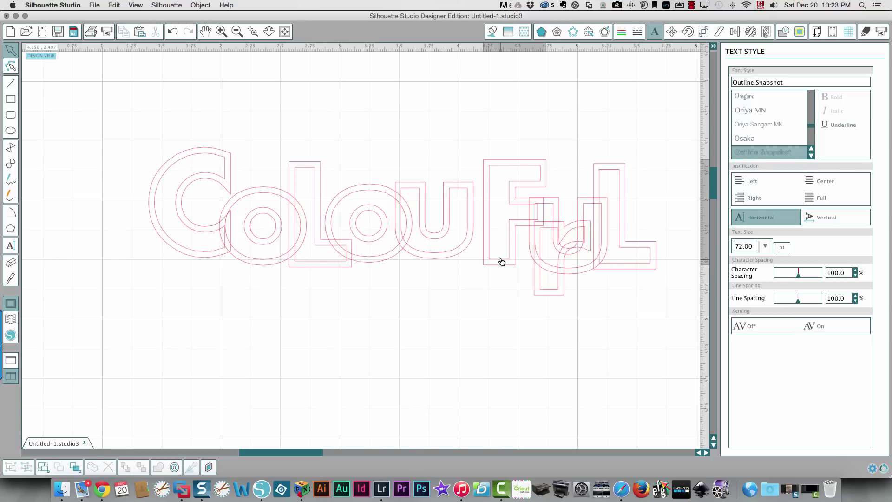
left_click_drag(501, 260, 564, 212)
left_click(565, 213)
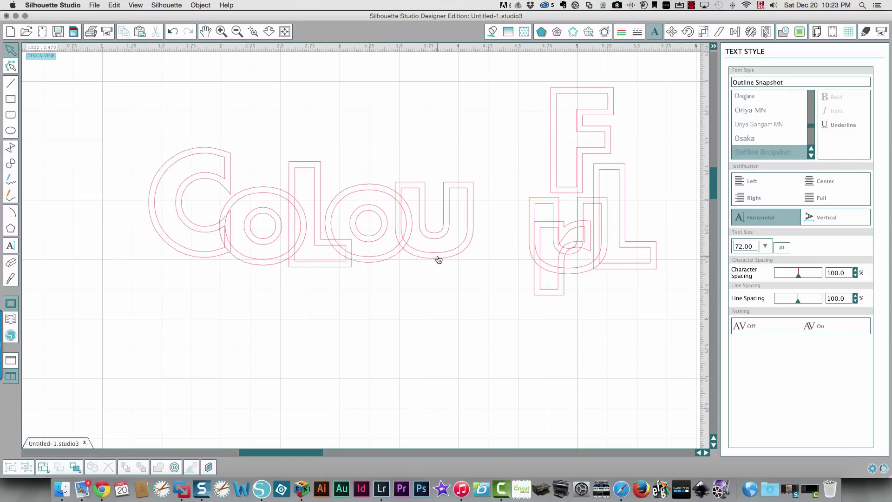
left_click_drag(546, 296, 469, 284)
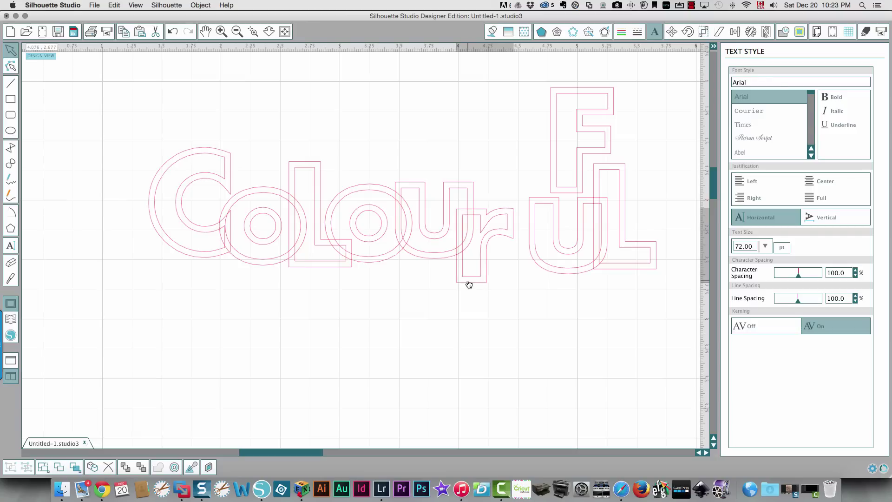
Step: Reposition the F, the second u and the final L so each slightly overlaps the letter before it
left_click(546, 283)
left_click_drag(550, 278, 630, 333)
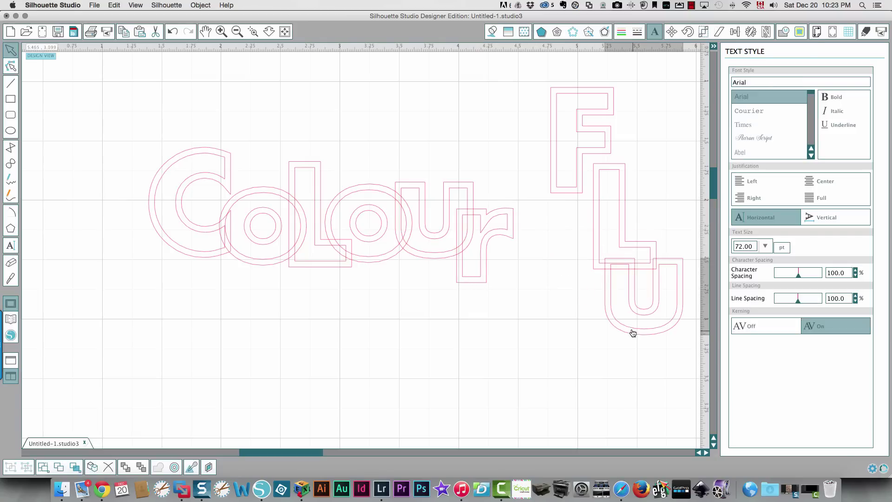
left_click(570, 178)
left_click_drag(570, 191, 514, 257)
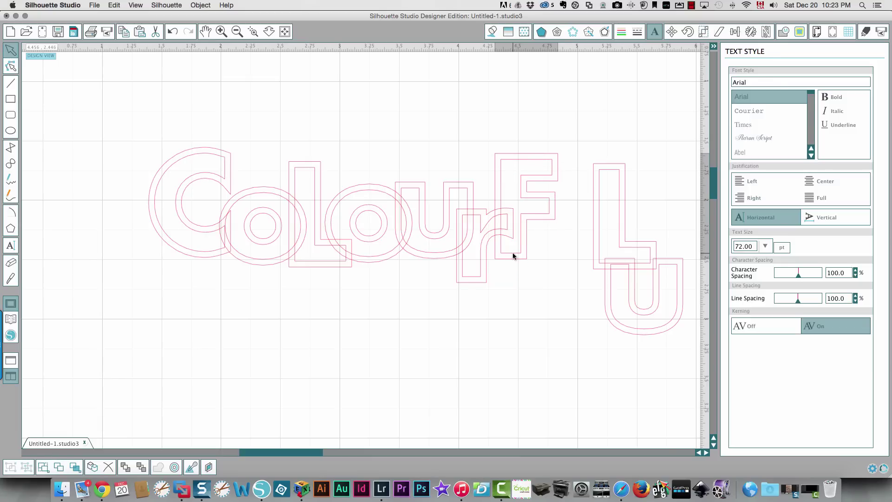
left_click_drag(623, 223, 656, 157)
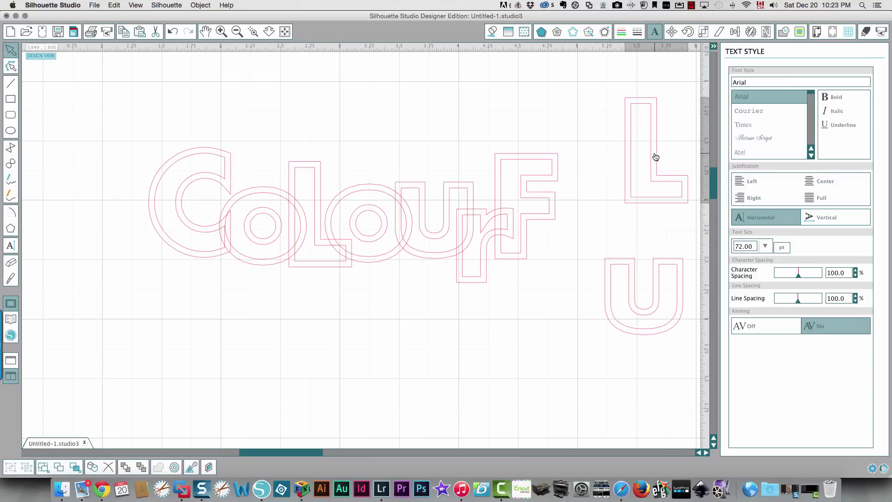
left_click_drag(639, 311, 566, 257)
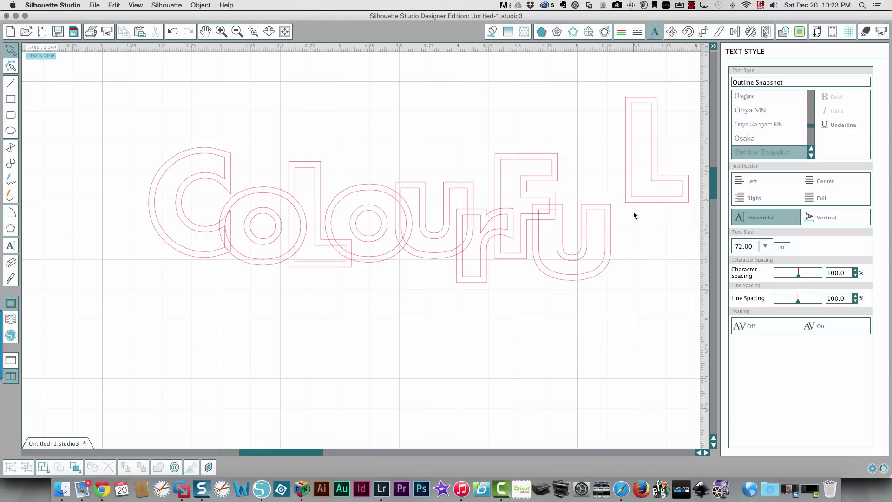
left_click_drag(640, 201, 607, 254)
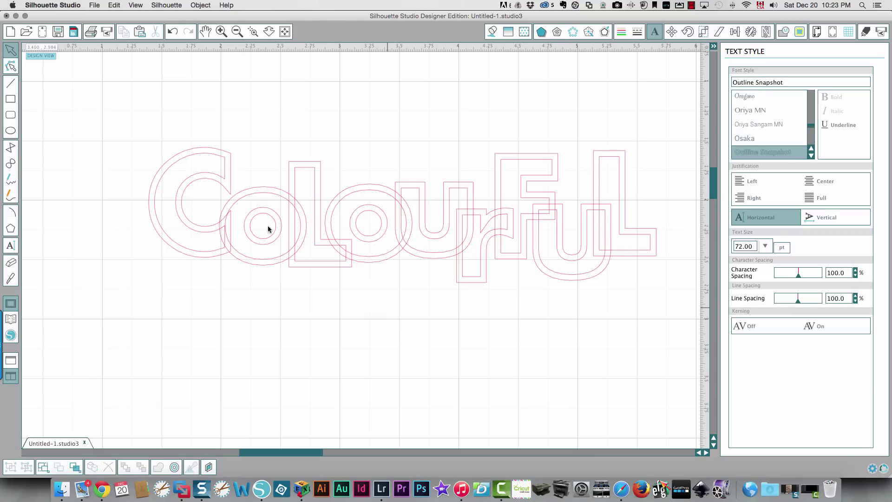
Step: Try welding all the overlapping letters into one shape, and undo the weld
left_click_drag(101, 95, 682, 307)
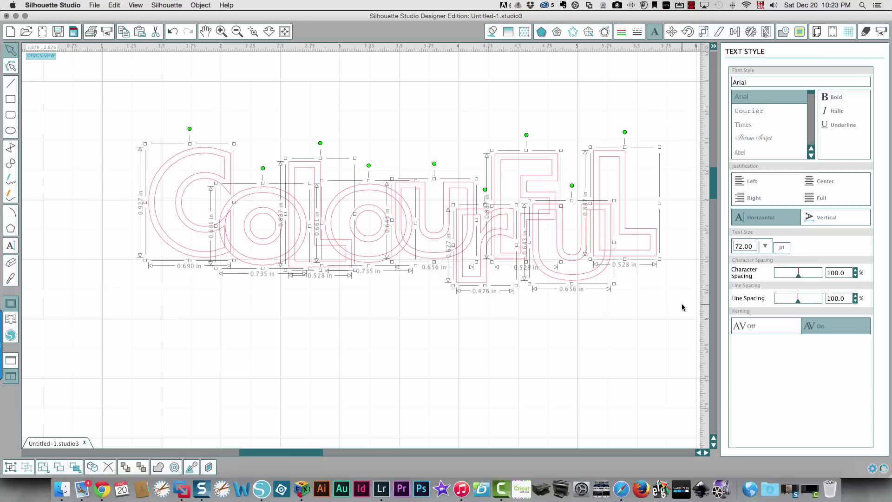
left_click(783, 34)
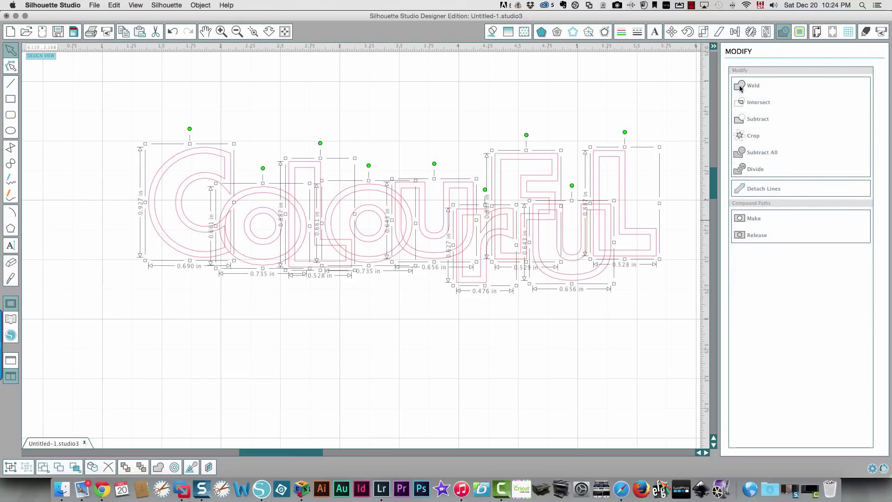
left_click(741, 87)
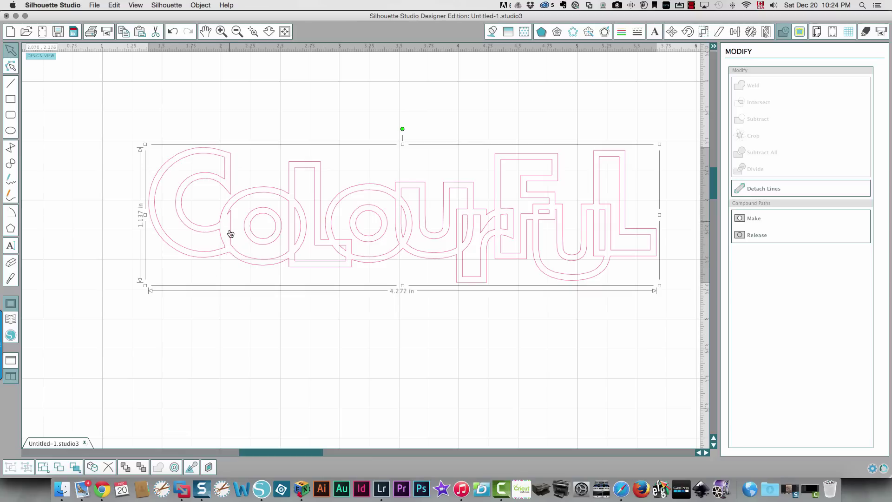
left_click(172, 32)
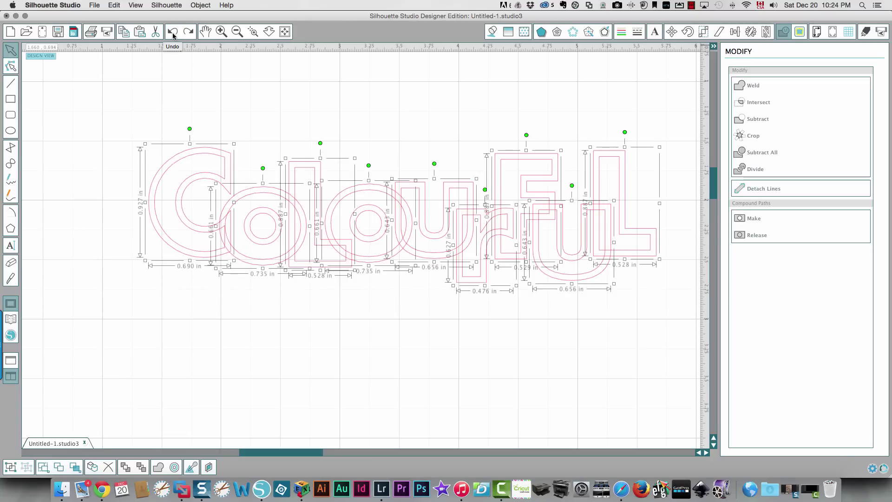
Step: Move the C slightly up and closer to the first o so the two letters overlap more
left_click(102, 152)
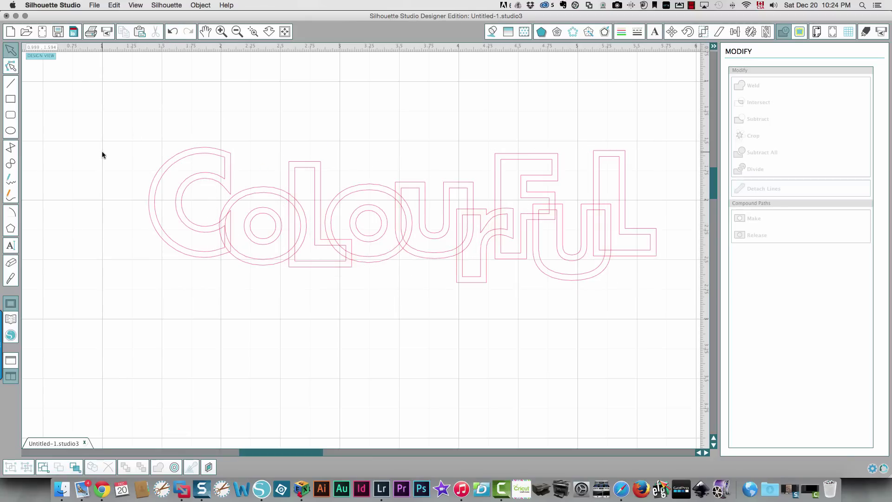
double_click(194, 255)
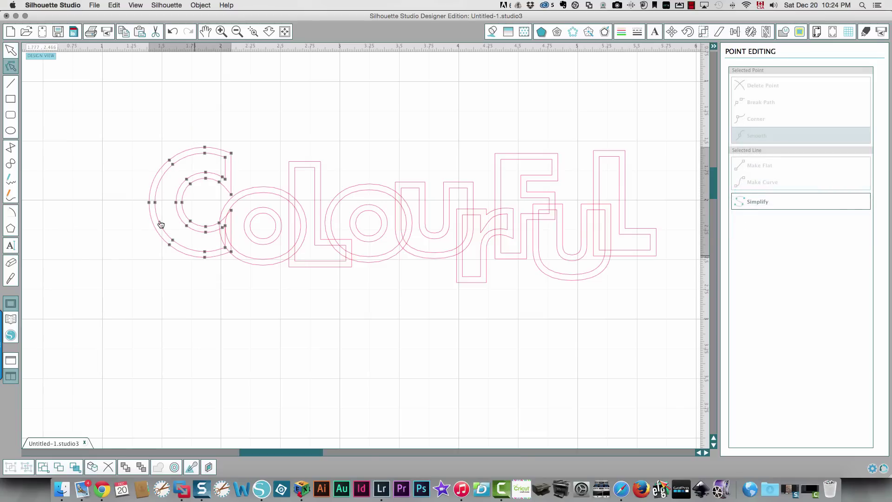
left_click(116, 146)
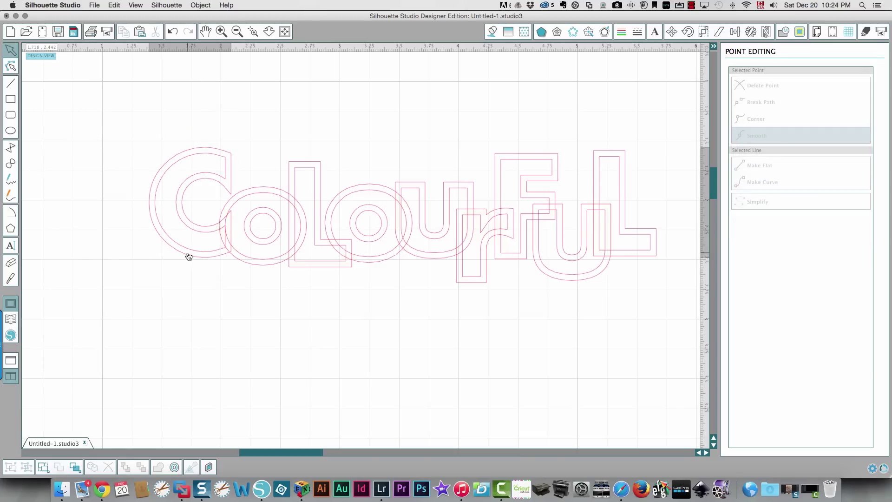
left_click_drag(188, 256, 197, 252)
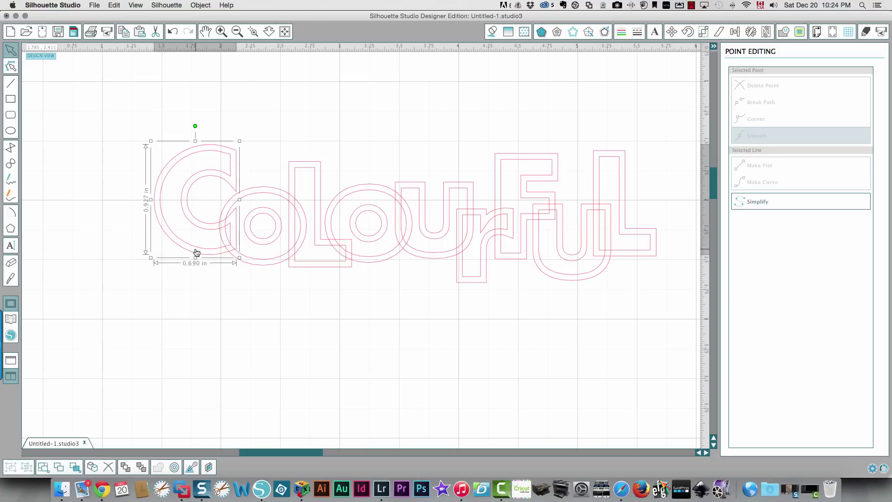
Step: Select all the overlapping letters of the title and weld them into one shape
left_click(163, 278)
left_click_drag(110, 89, 681, 305)
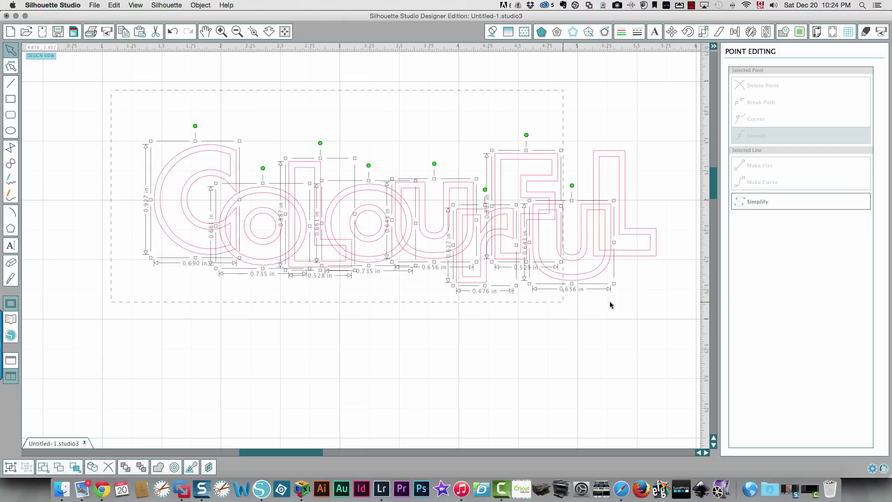
left_click(789, 34)
left_click(740, 87)
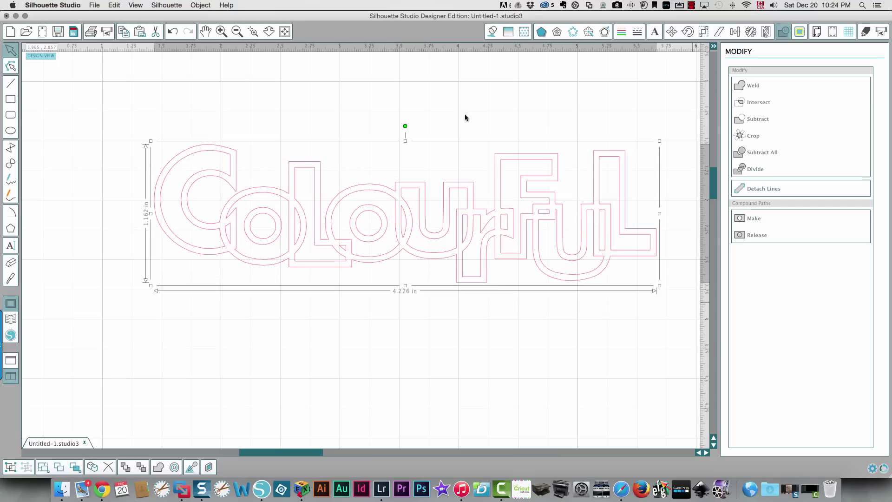
left_click(118, 363)
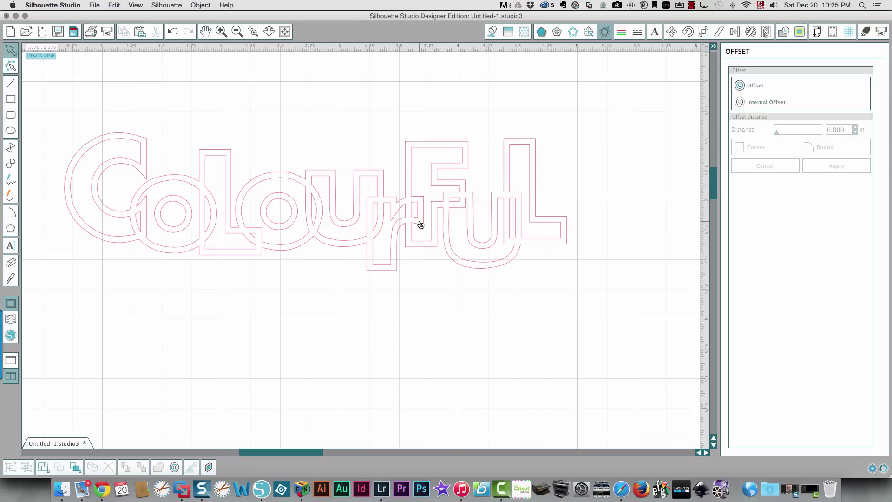
Step: Copy the welded title and paste a duplicate of it into the design
left_click_drag(418, 228, 423, 228)
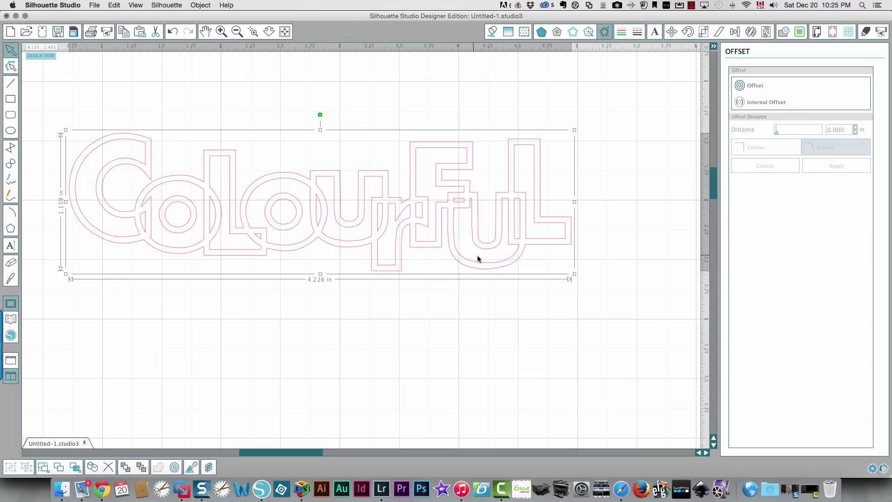
double_click(412, 232)
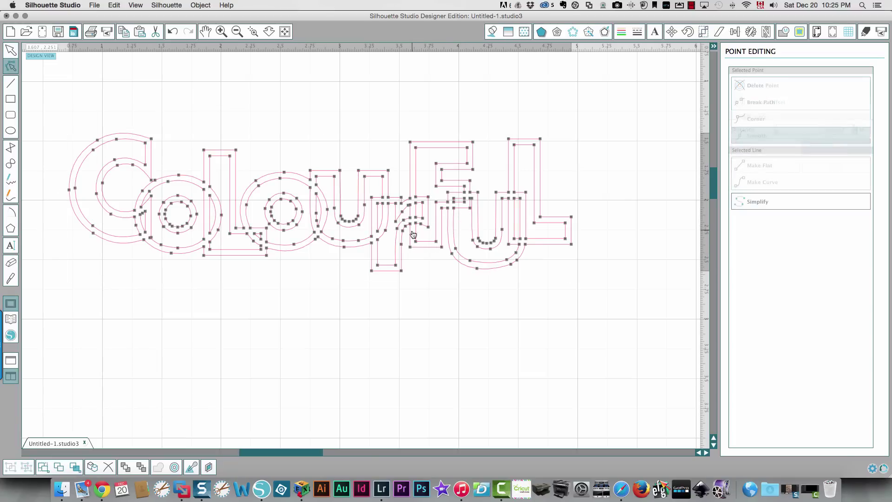
left_click(418, 240)
left_click(419, 238)
right_click(419, 238)
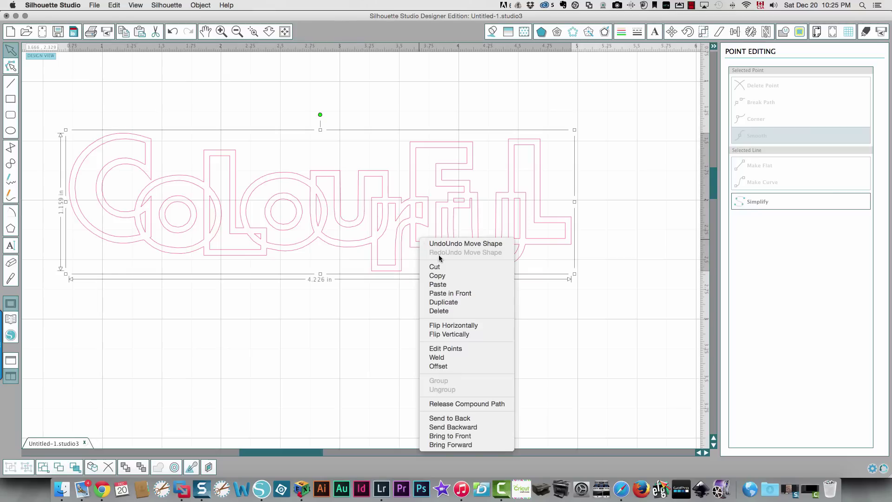
left_click(444, 275)
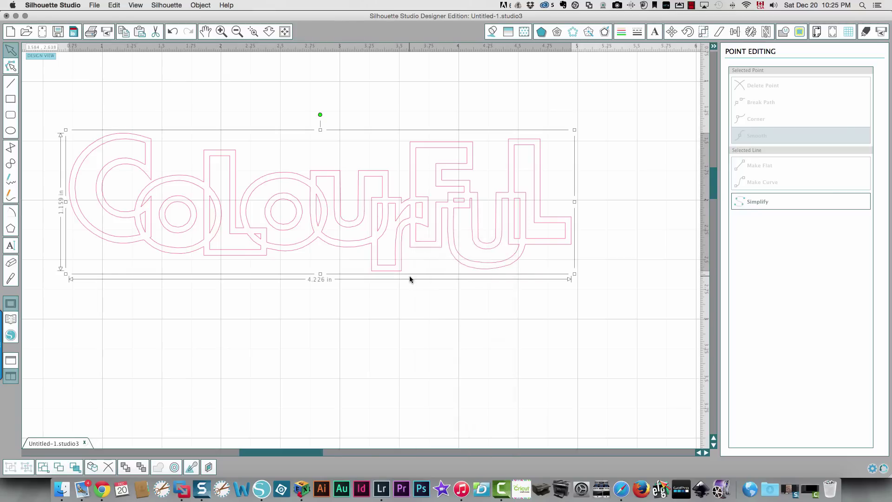
left_click(419, 239)
right_click(419, 241)
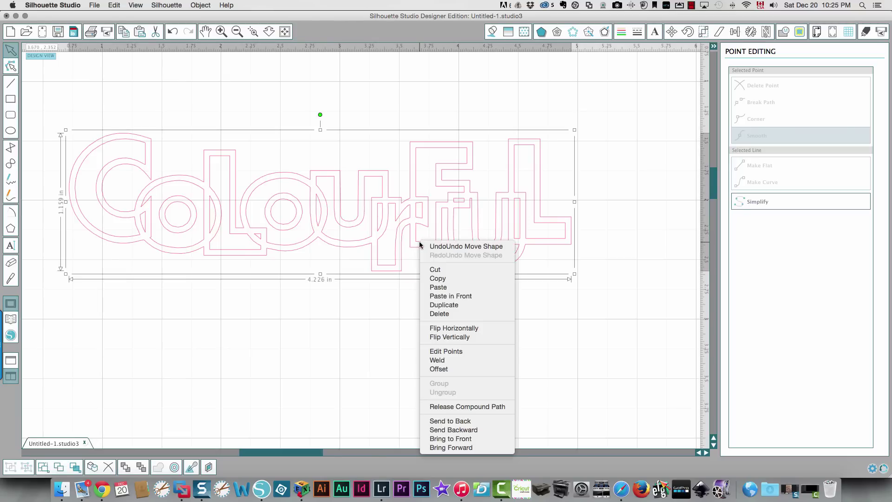
left_click(438, 287)
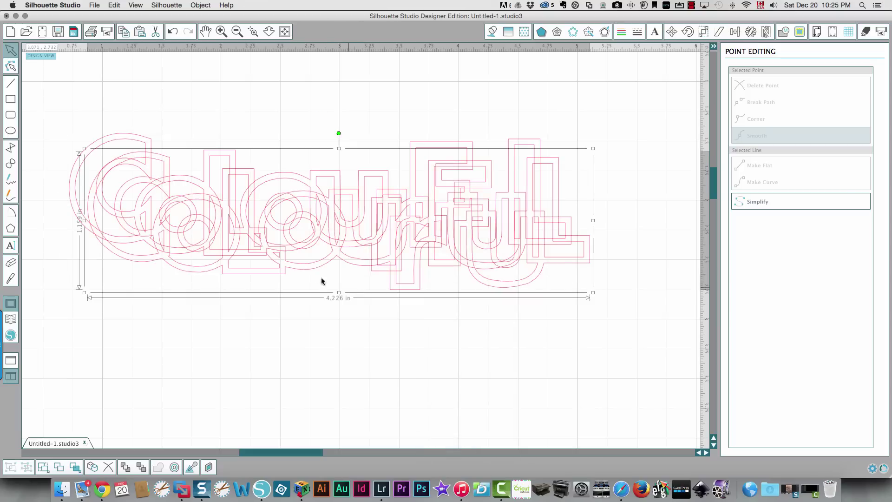
Step: Separate the two titles, placing the pasted copy below and the original above with clear space between them
left_click_drag(310, 255, 338, 377)
left_click_drag(356, 249, 358, 203)
left_click(357, 288)
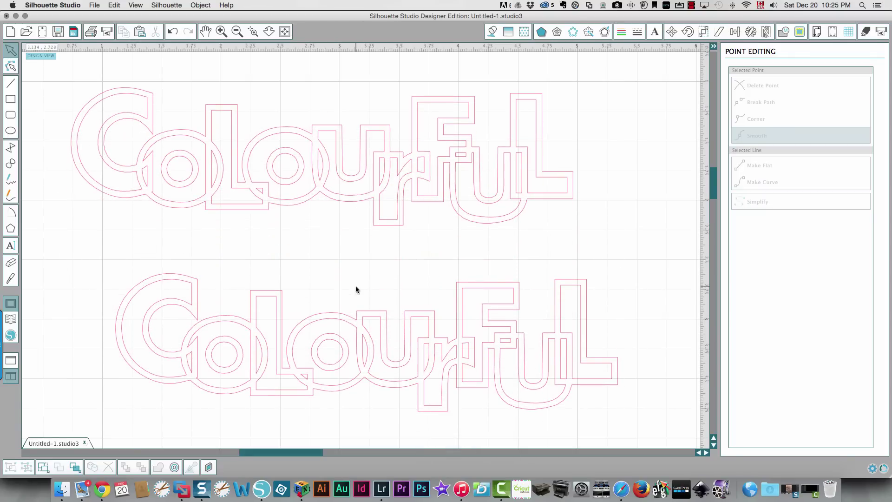
left_click_drag(324, 329, 295, 312)
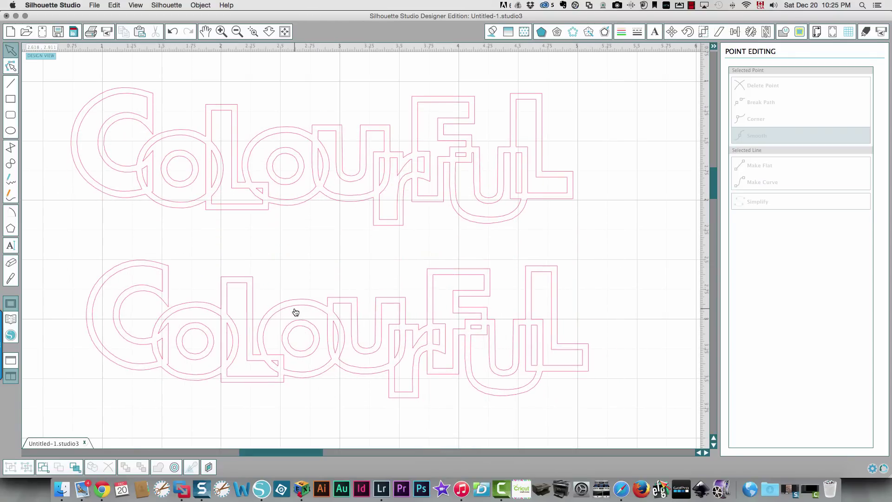
Step: Release the compound path of the lower title copy
right_click(294, 310)
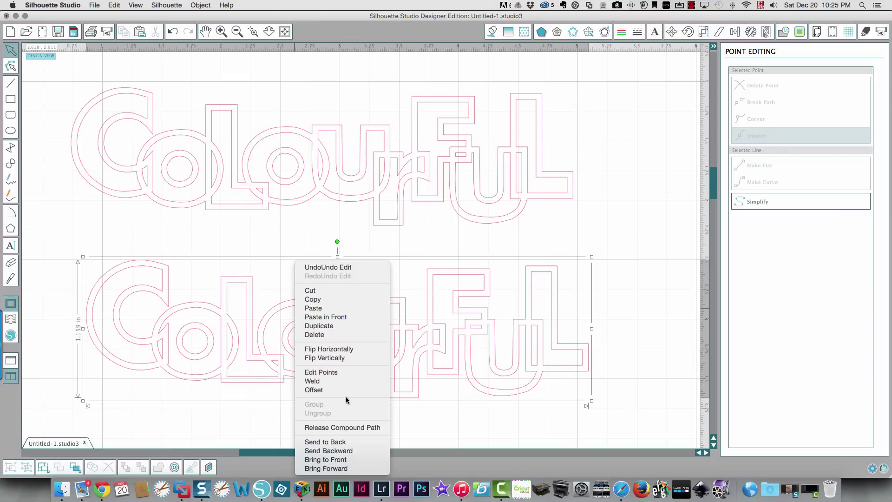
left_click(364, 426)
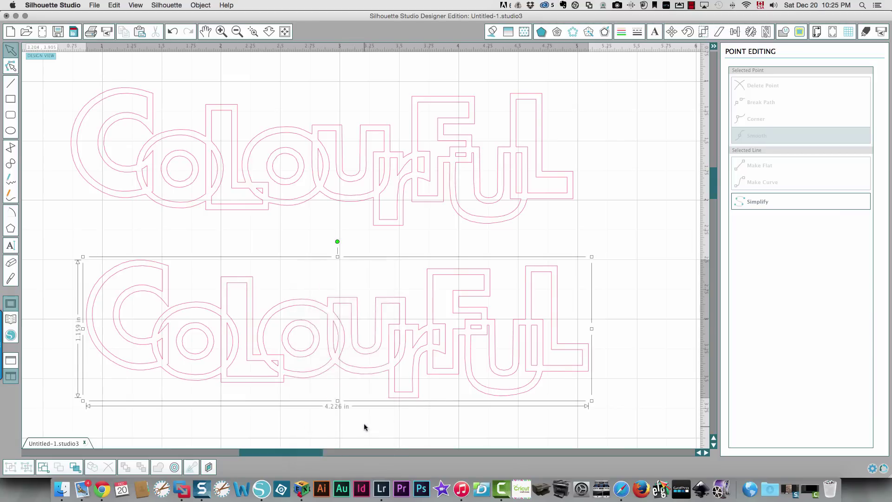
left_click(189, 241)
Step: Delete the inner outline pieces of the C and the outer counter ring of the first o in the lower title
left_click(133, 286)
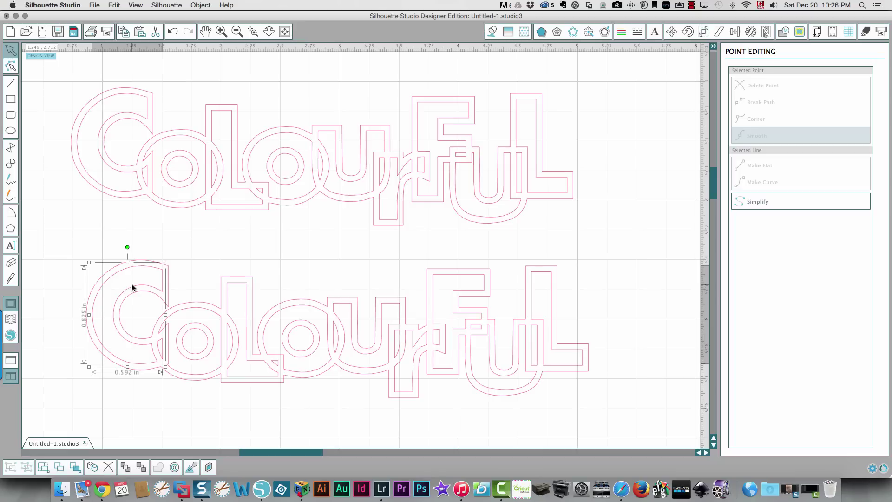
key("Delete")
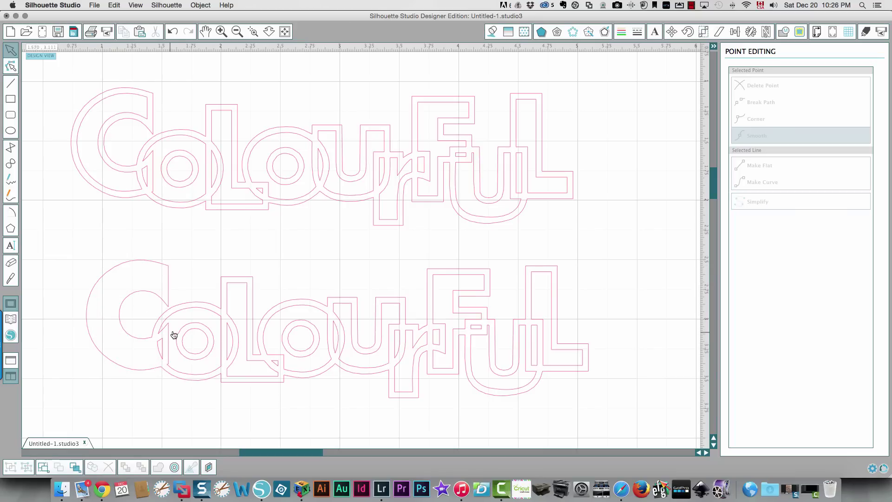
left_click(184, 314)
key("Delete")
left_click(206, 359)
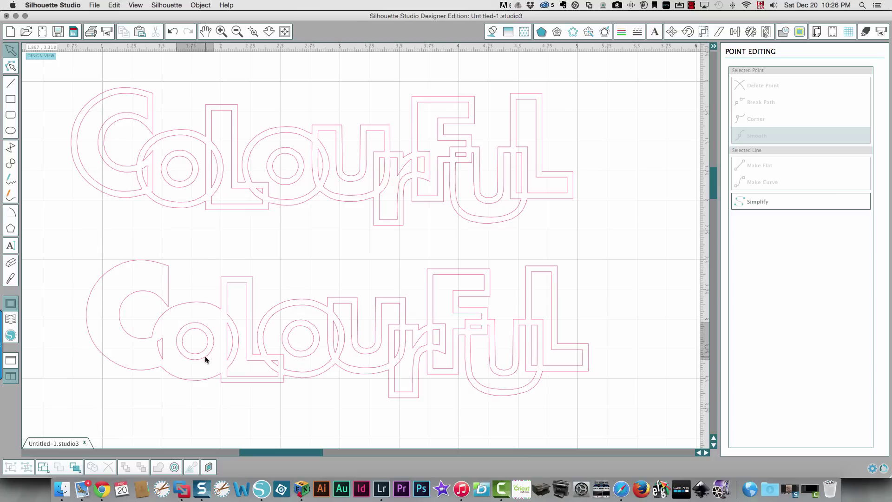
left_click(221, 349)
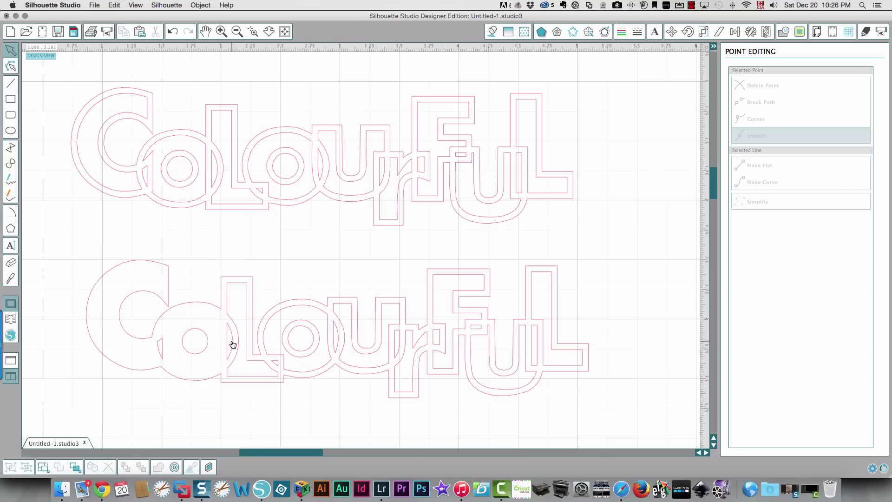
Step: Delete the first L's inner pieces, the first o's centre hole and the small overlap slivers in the lower title
left_click(238, 285)
key("Delete")
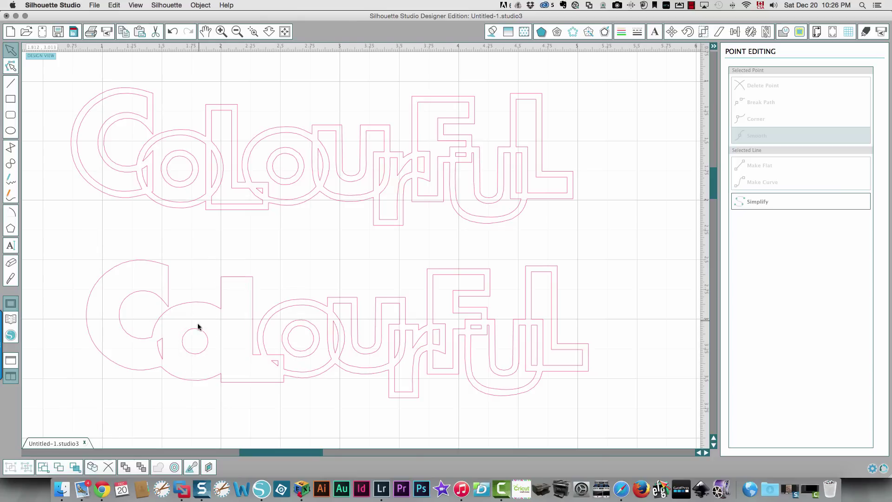
left_click(198, 328)
key("Delete")
left_click(158, 350)
key("Delete")
left_click(276, 361)
key("Delete")
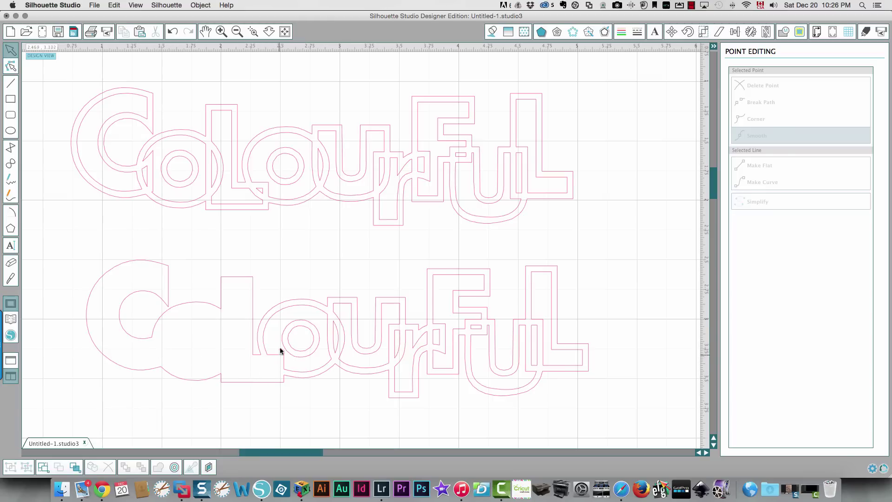
Step: Delete the inner outlines, centre circles and overlap pieces of the second o and the first u in the lower title
left_click(280, 312)
left_click(320, 313)
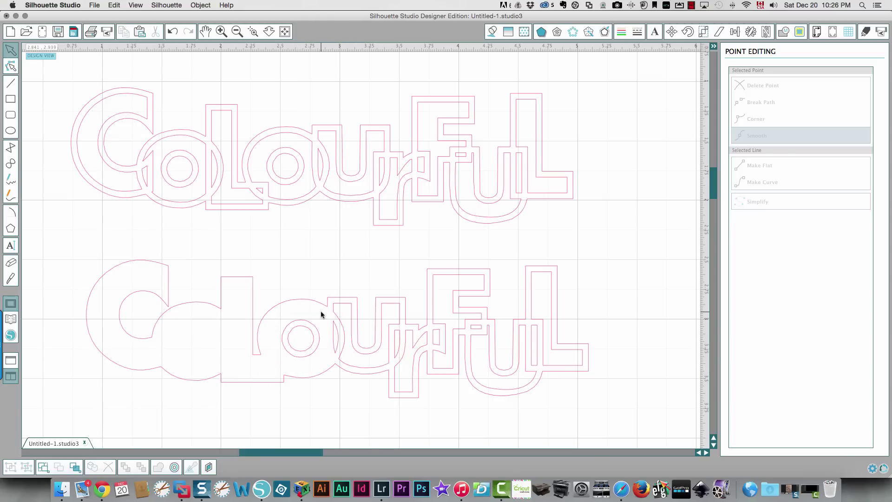
left_click(313, 340)
key("Delete")
key("super+z")
key("Delete")
left_click(334, 344)
key("Delete")
left_click(345, 306)
key("Delete")
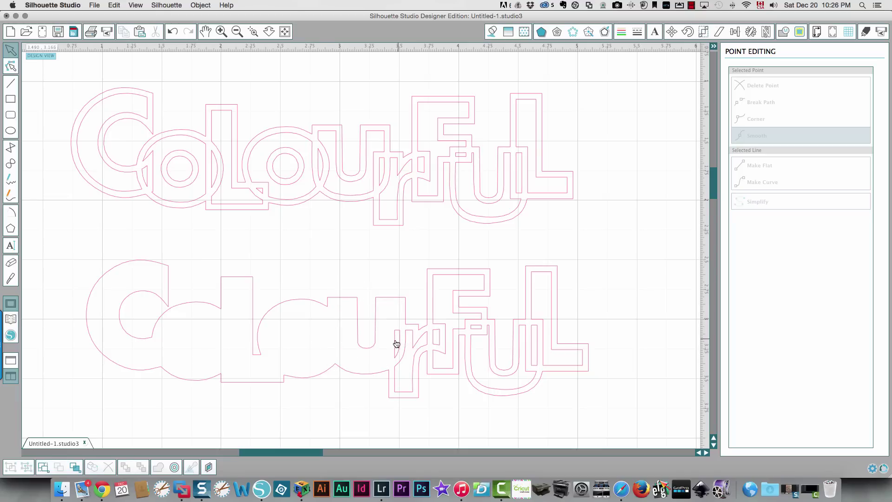
Step: Delete the inner pieces of the r, including its overlaps with the first u and the F, in the lower title
left_click(397, 344)
key("Delete")
left_click(412, 346)
key("Delete")
left_click(442, 343)
key("Delete")
Step: Delete the inner pieces of the F, the second u and the final L, leaving only the lower title's outer contour
left_click(463, 290)
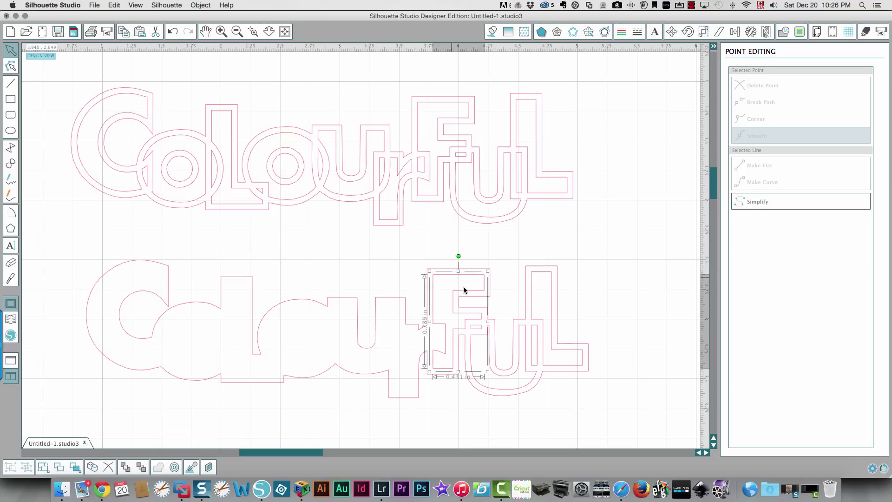
key("Delete")
left_click(483, 333)
key("Delete")
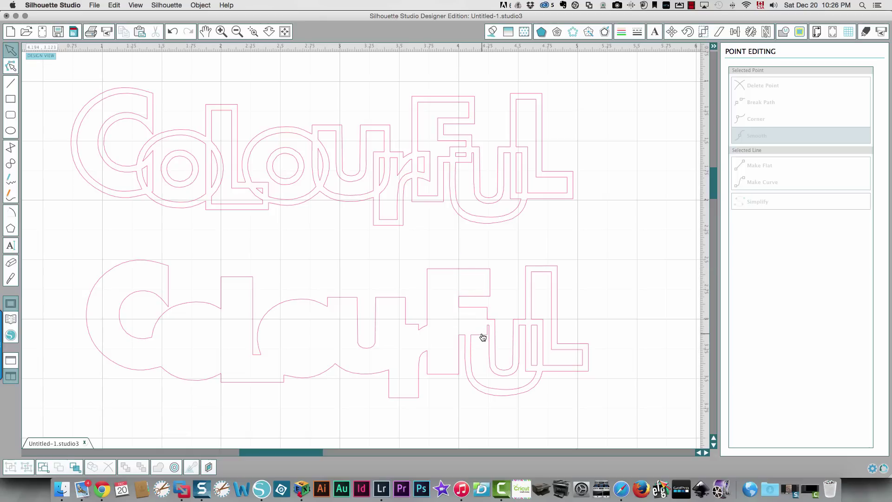
left_click(483, 337)
key("Delete")
left_click(533, 344)
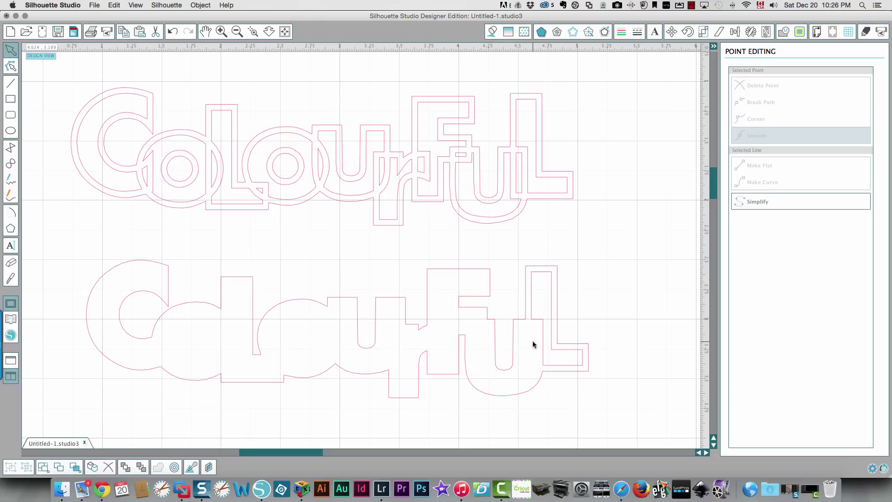
key("Delete")
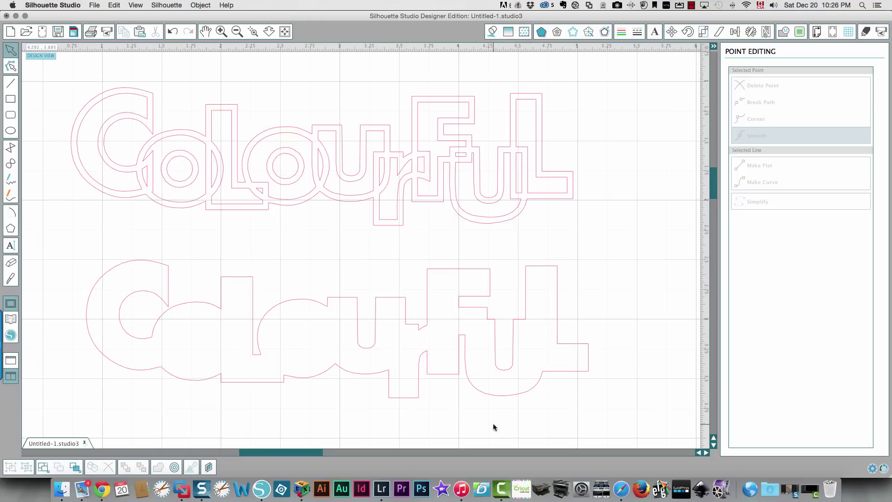
Step: Move the lower title slightly up and fill it with orange, and fill the upper outlined title with yellow
mouse_move(409, 400)
left_mouse_down()
mouse_move(395, 388)
mouse_move(406, 386)
left_mouse_up()
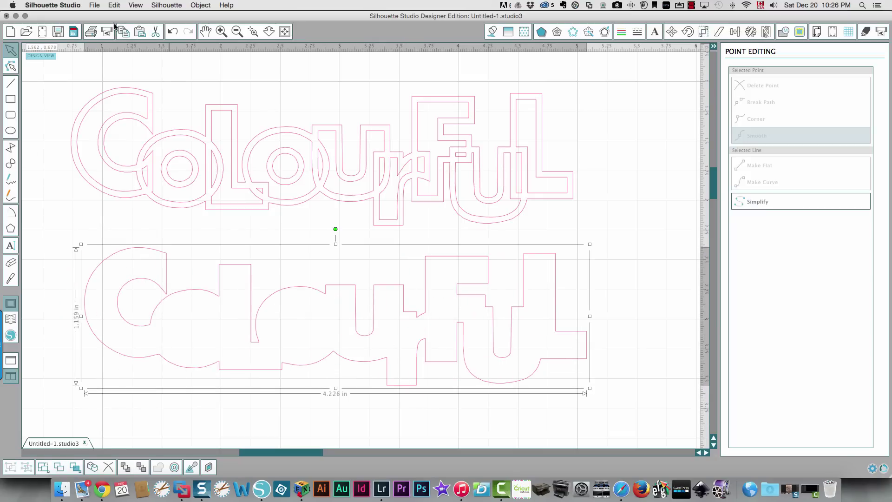
left_click(492, 31)
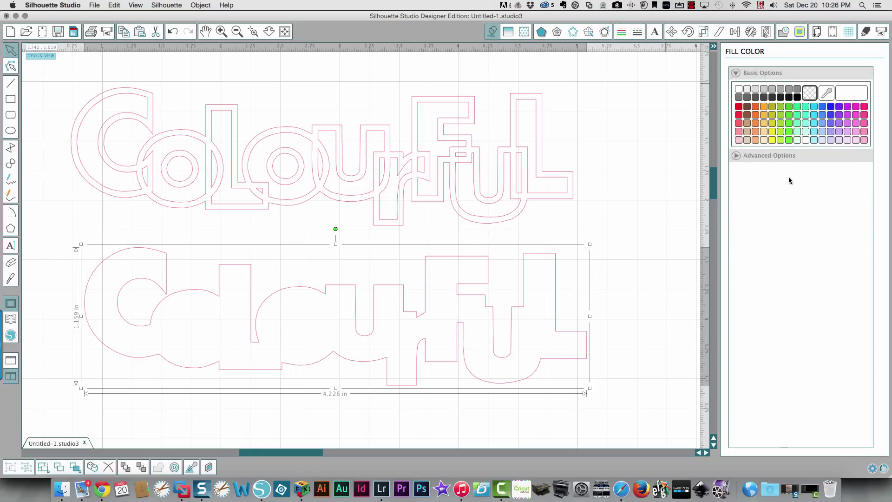
left_click(756, 107)
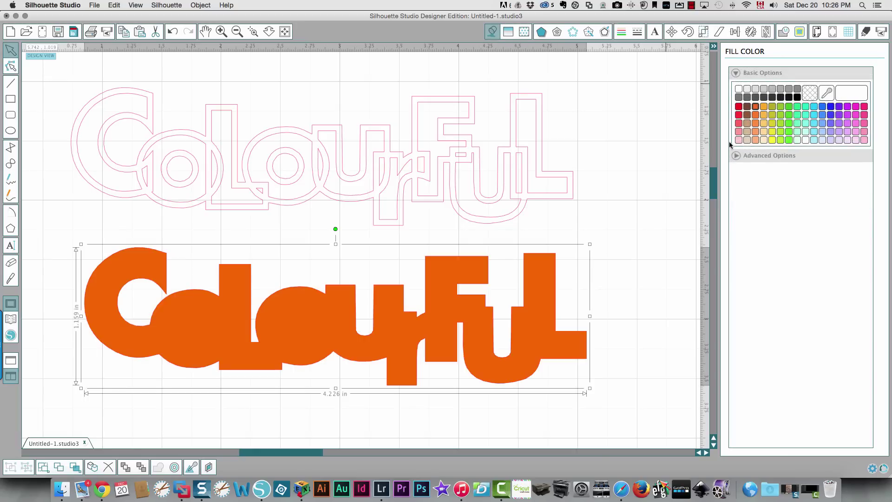
left_click(455, 203)
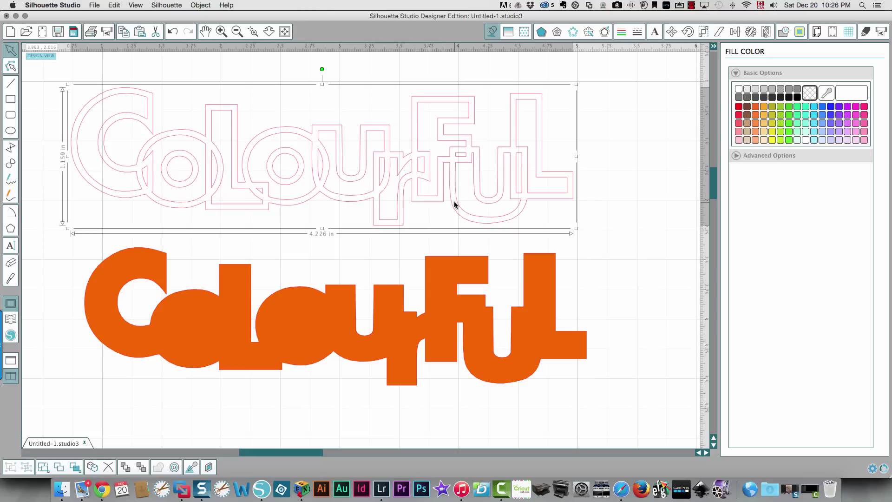
left_click(772, 140)
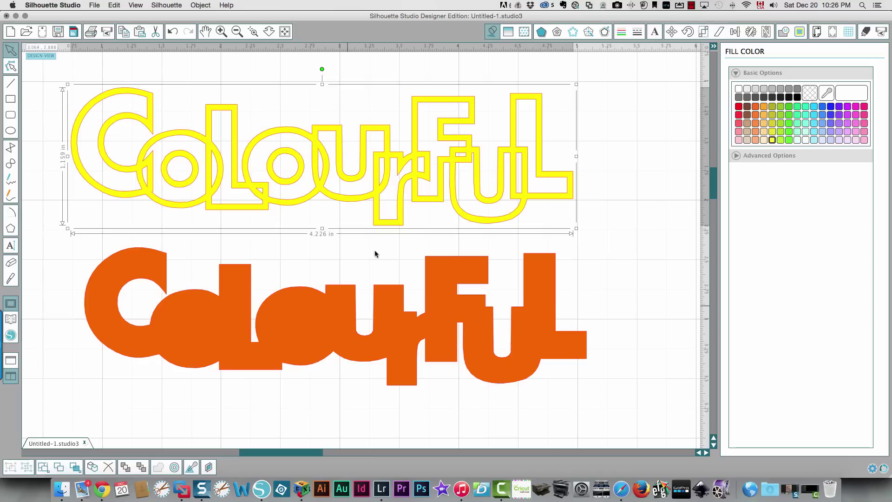
Step: Bring the yellow outlined title in front of the orange backing and align it exactly over the orange shape
mouse_move(363, 199)
left_mouse_down()
mouse_move(378, 230)
mouse_move(376, 338)
left_mouse_up()
right_click(378, 268)
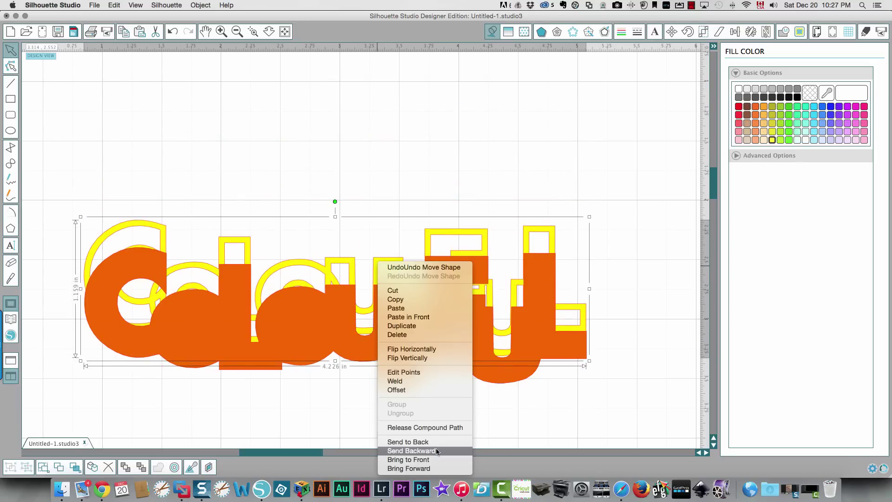
left_click(436, 469)
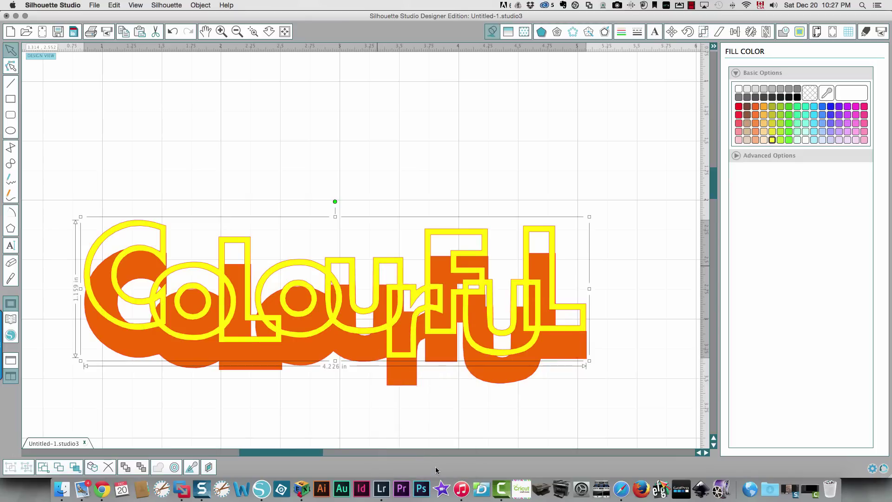
left_click_drag(414, 350, 414, 376)
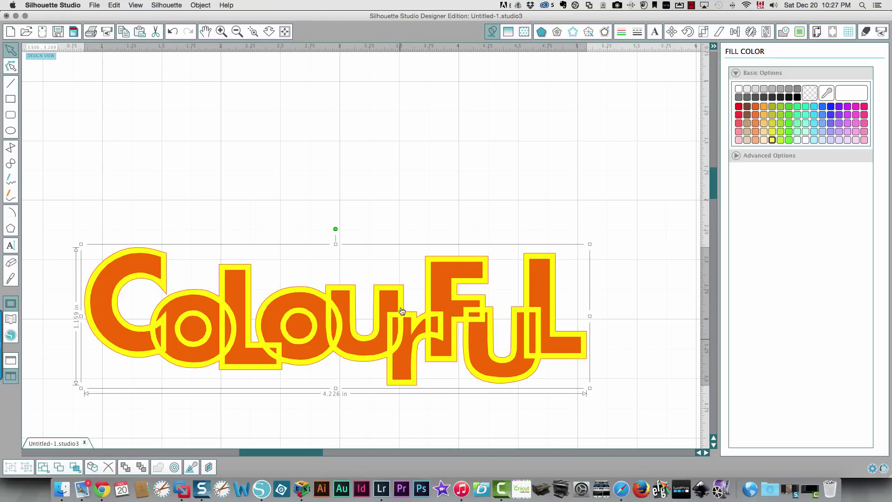
Step: Separate the yellow title from the orange backing and arrange them one above the other near the mat's upper-left corner
left_click_drag(402, 311, 365, 176)
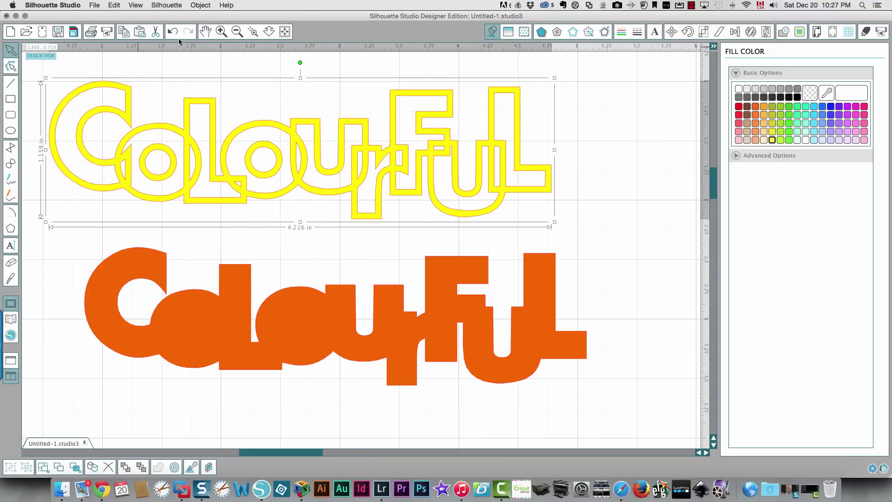
left_click(284, 31)
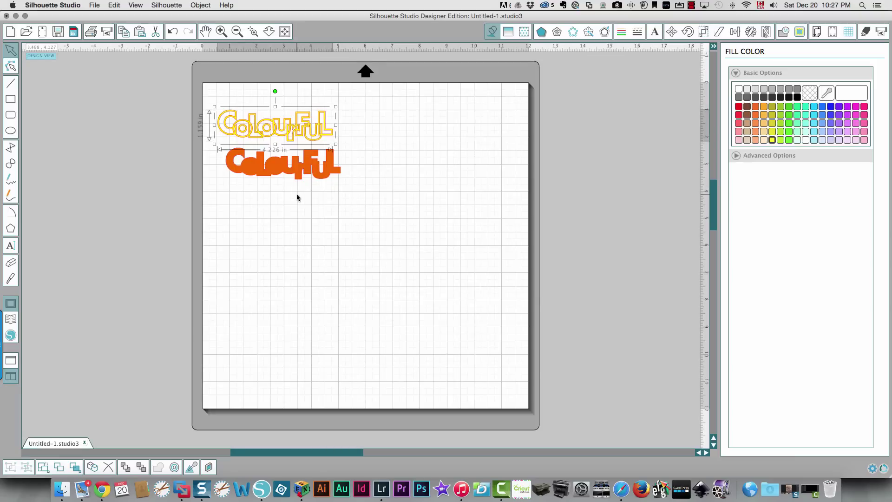
left_click_drag(301, 182, 305, 192)
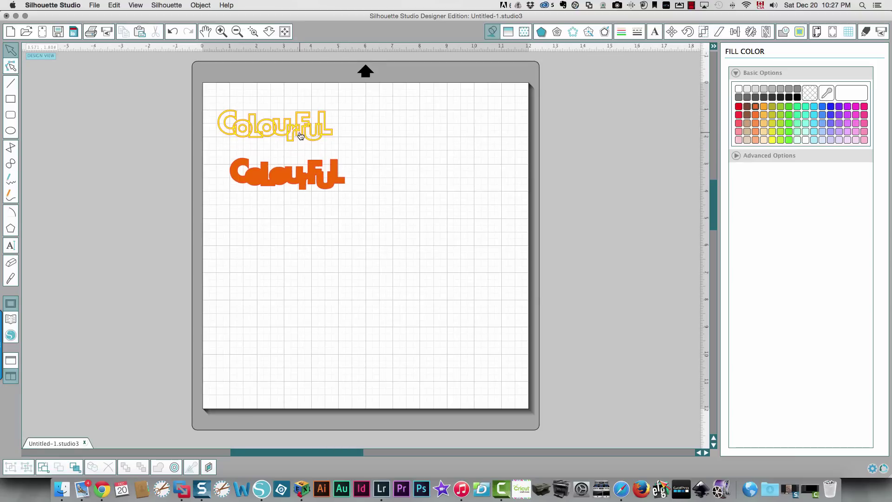
left_click_drag(301, 139, 300, 130)
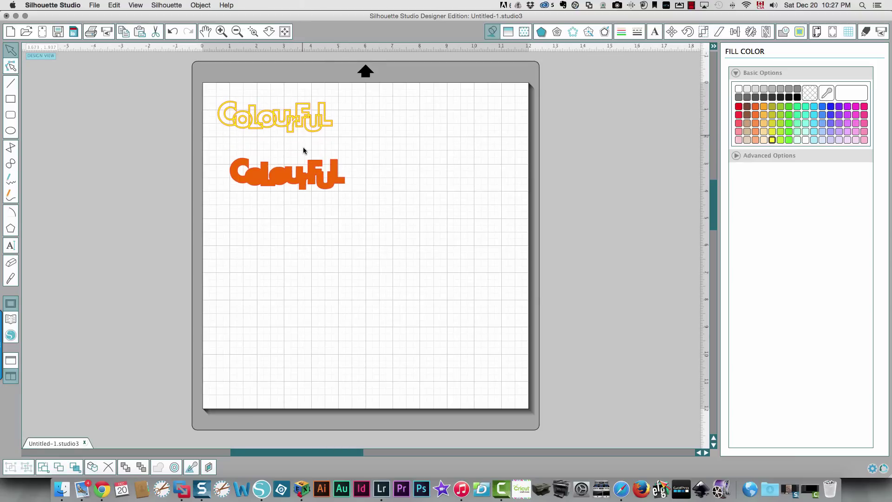
left_click(285, 179)
left_click_drag(285, 179, 279, 165)
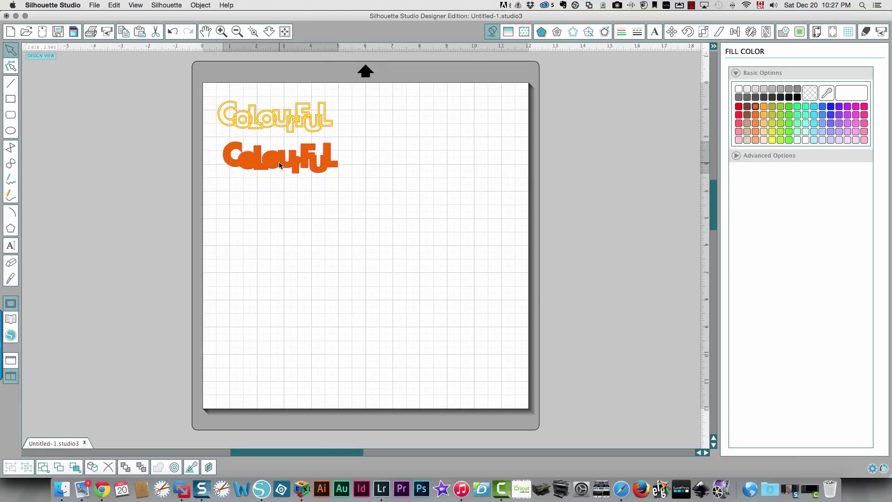
left_click(691, 5)
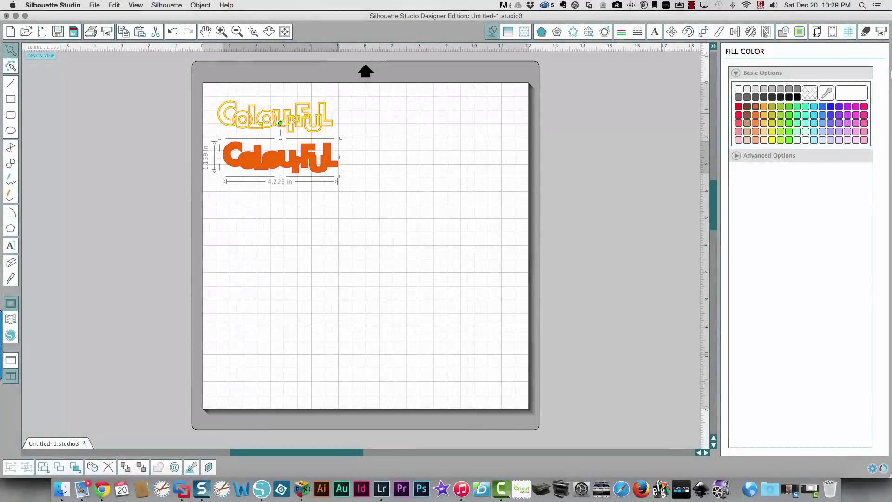
Step: Set the cut settings to Advanced mode with the cut order organised by fill color
left_click(864, 31)
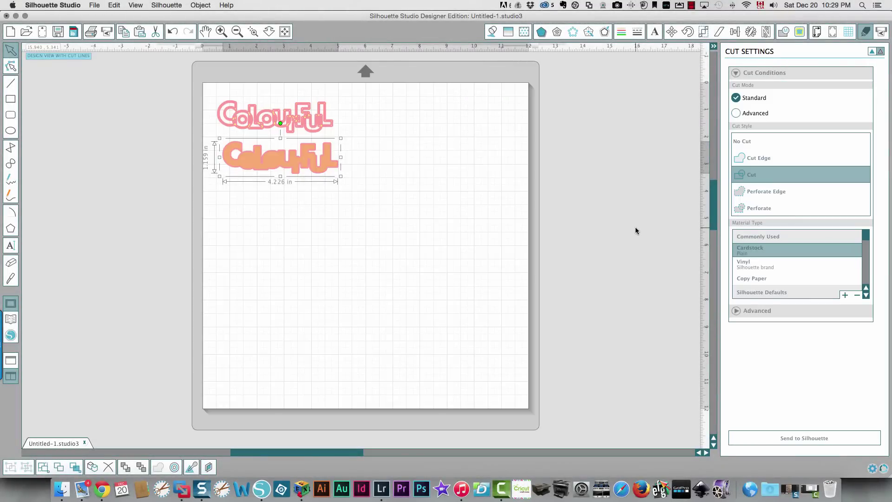
left_click(754, 311)
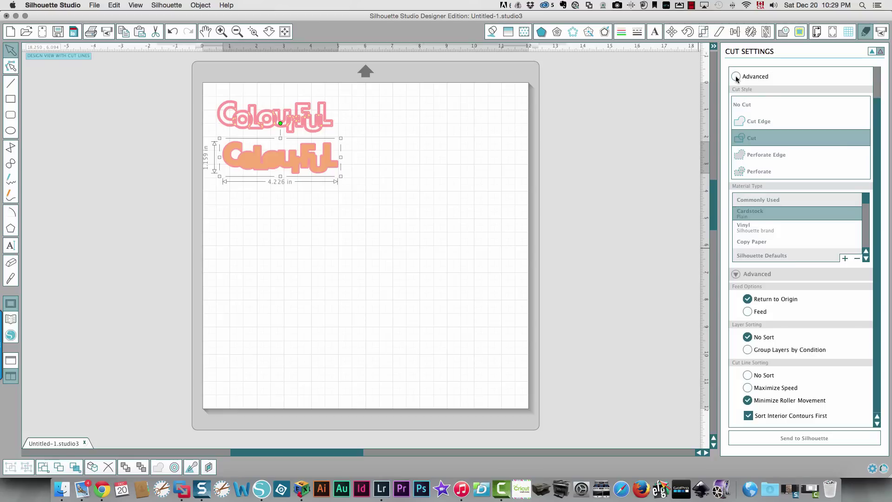
left_click(735, 77)
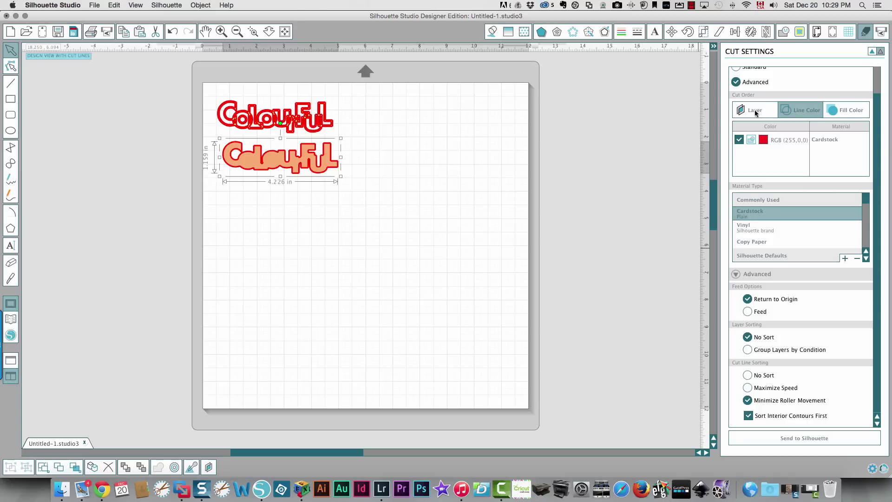
left_click(851, 112)
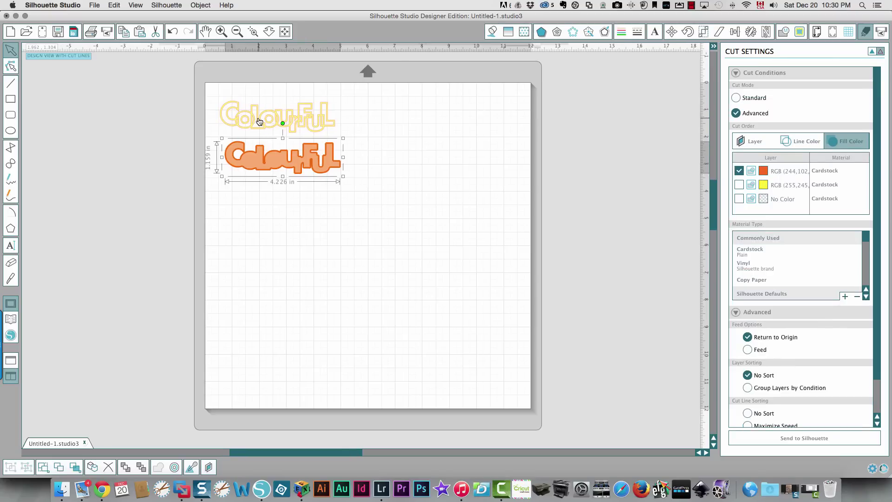
Step: Disable cutting of the orange fill, enable the yellow fill, and nudge the yellow title slightly towards the mat's upper-left corner
left_click(259, 121)
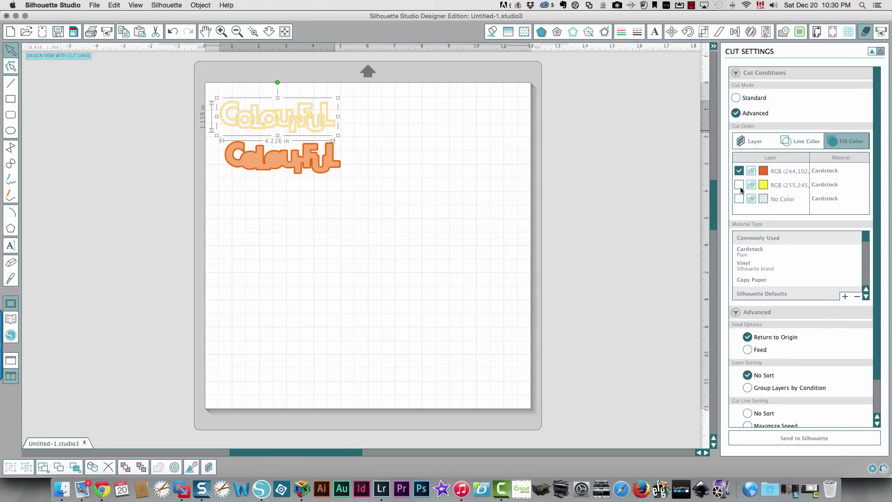
left_click(739, 171)
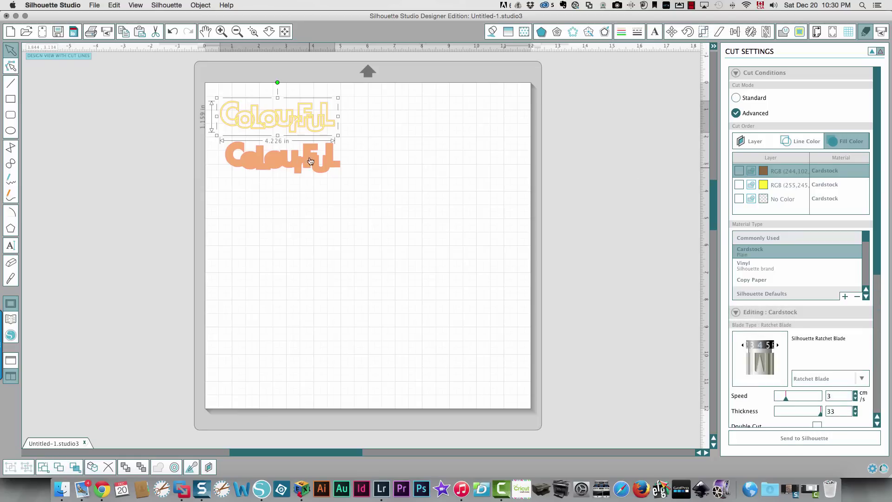
left_click(739, 185)
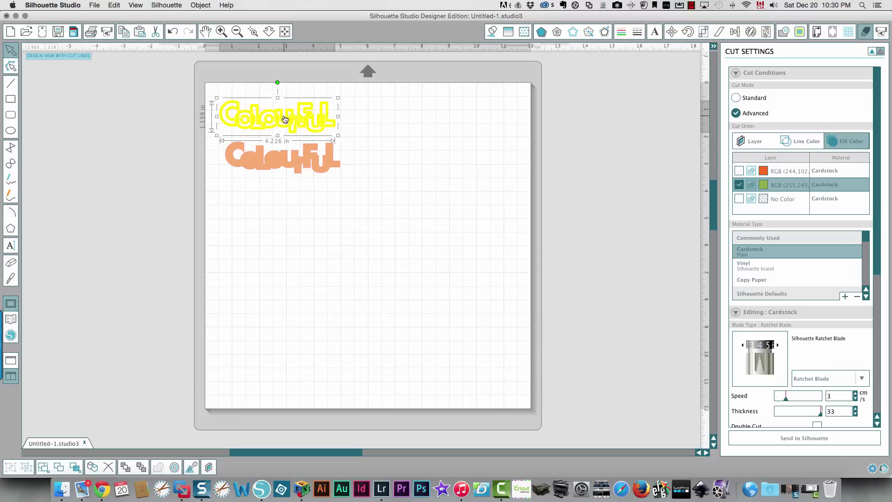
left_click_drag(285, 119, 282, 118)
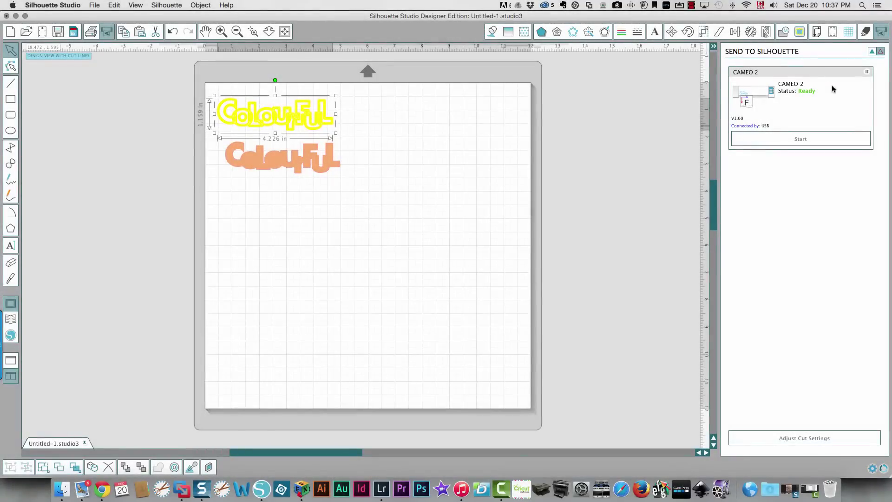
Step: Return to the cut settings, exclude the yellow fill from cutting and enable the orange fill
left_click(864, 32)
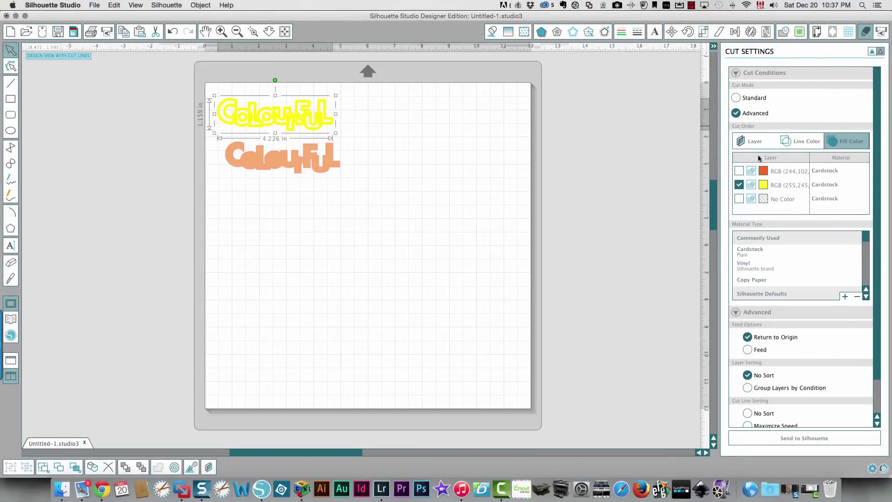
left_click(739, 188)
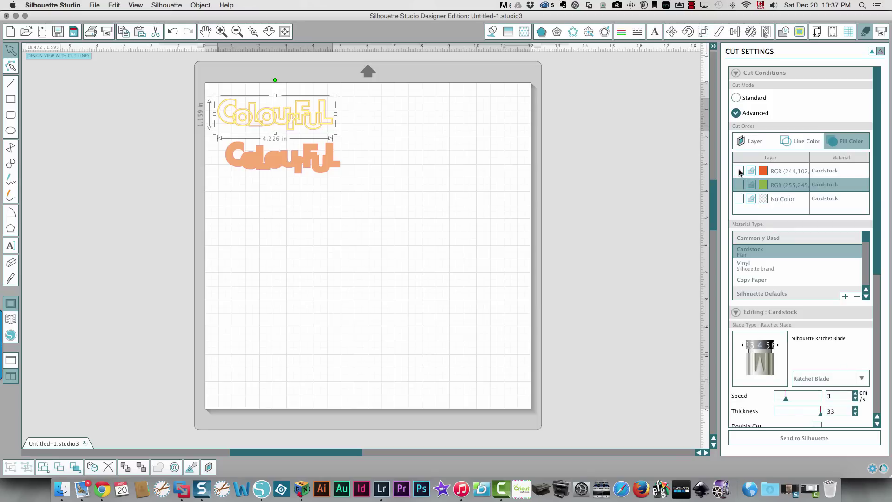
left_click(739, 171)
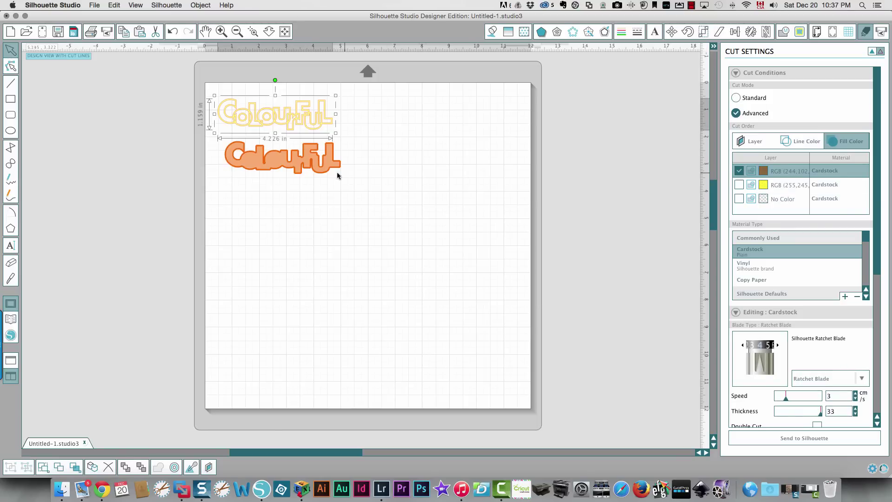